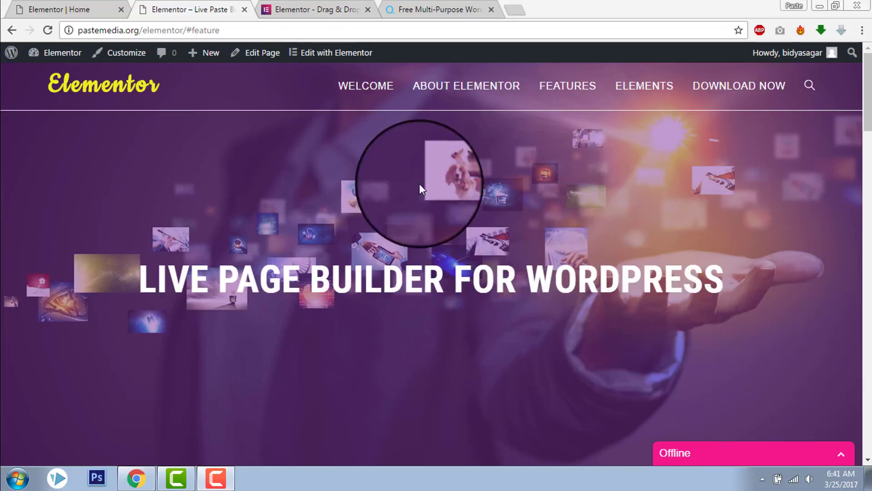
Step: Look at the elementor.com and OceanWP sites, then return to the one-page site
click(291, 9)
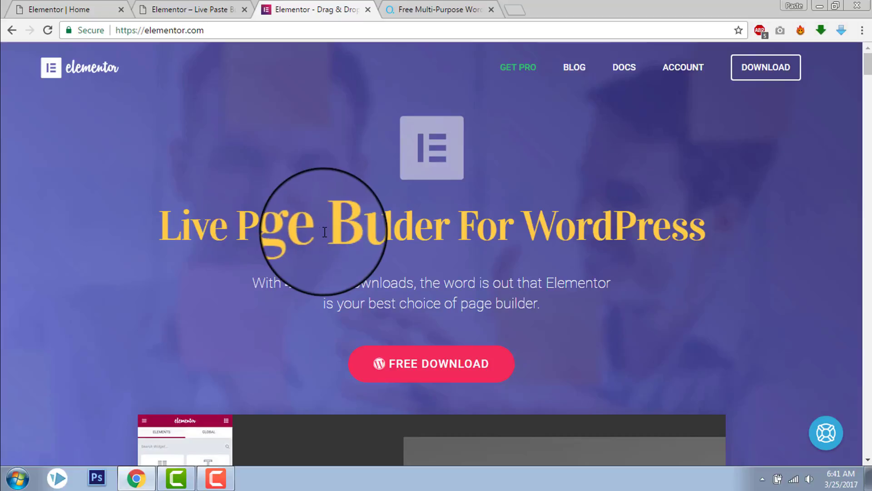
click(400, 10)
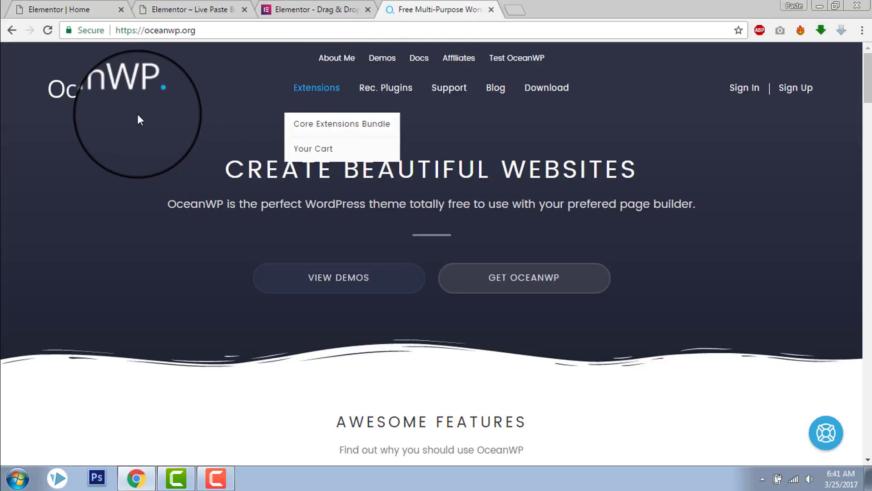
click(182, 10)
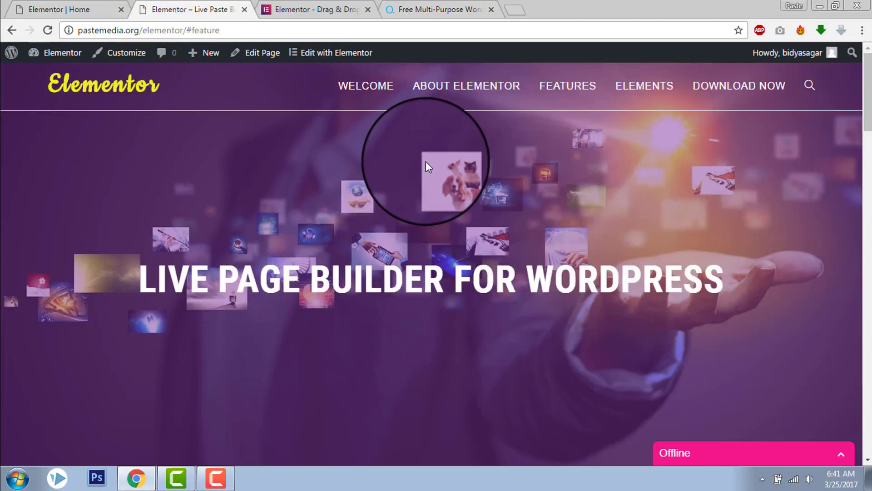
scroll(426, 159, down, 1)
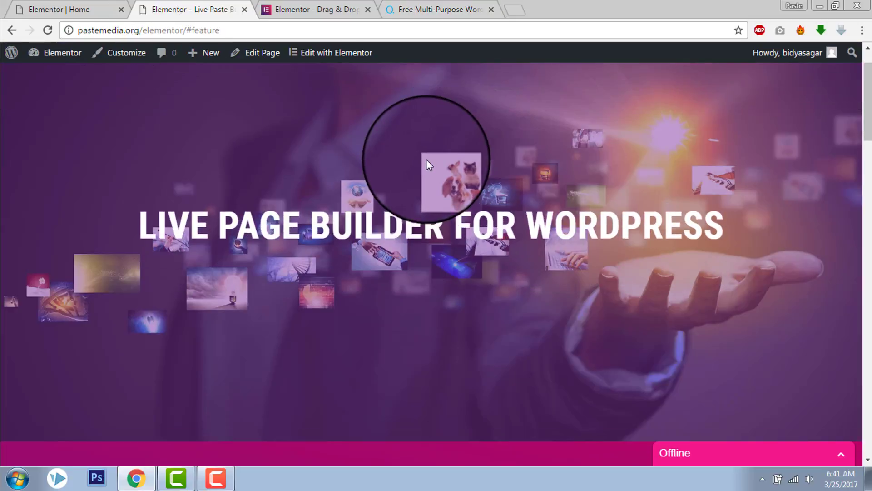
scroll(427, 160, up, 1)
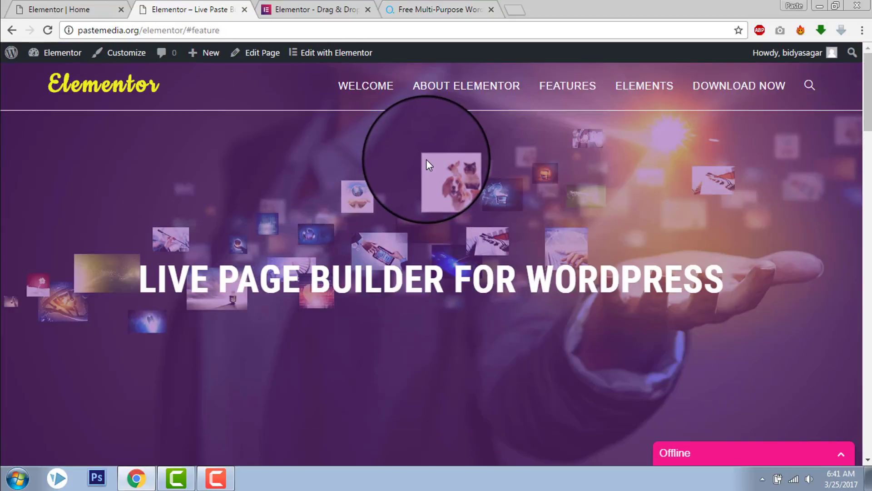
Step: Test the menu jumps to About Me, Features, Elements and Download, then jump back to top
click(461, 91)
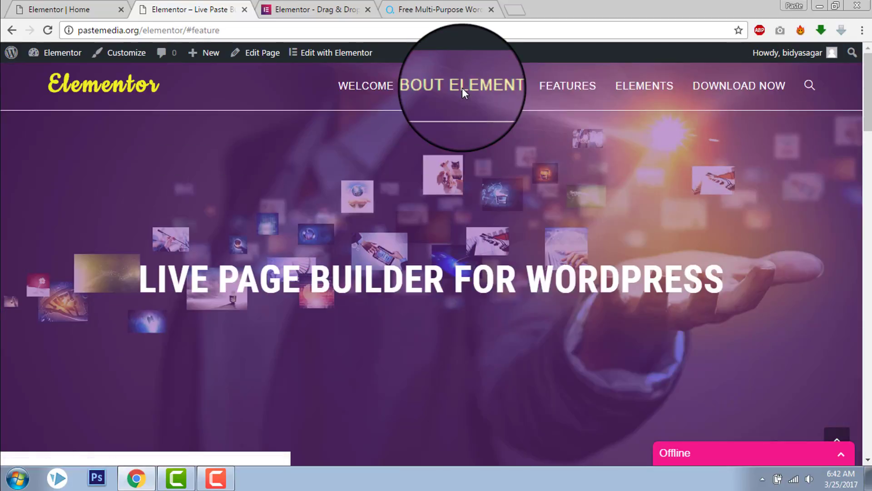
click(568, 90)
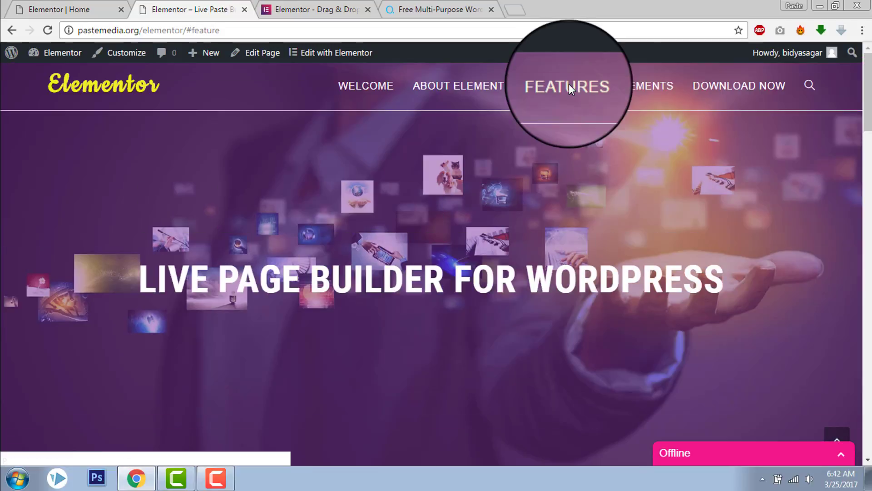
click(632, 93)
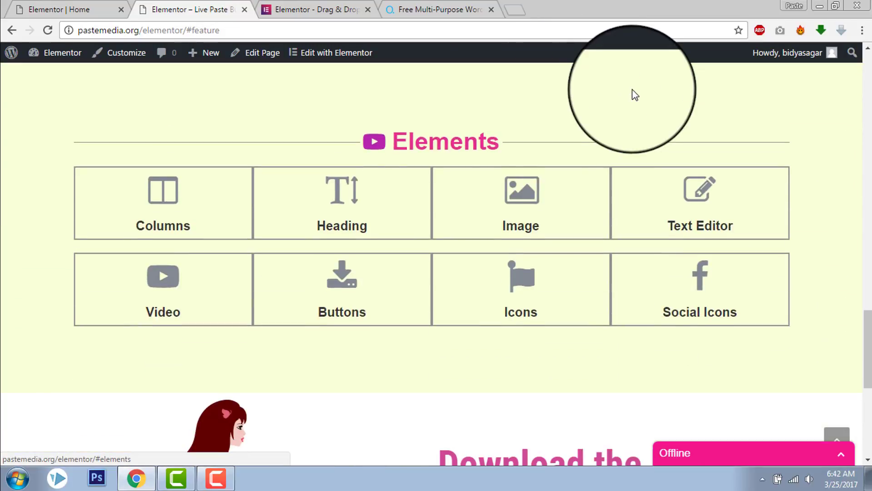
scroll(635, 95, up, 15)
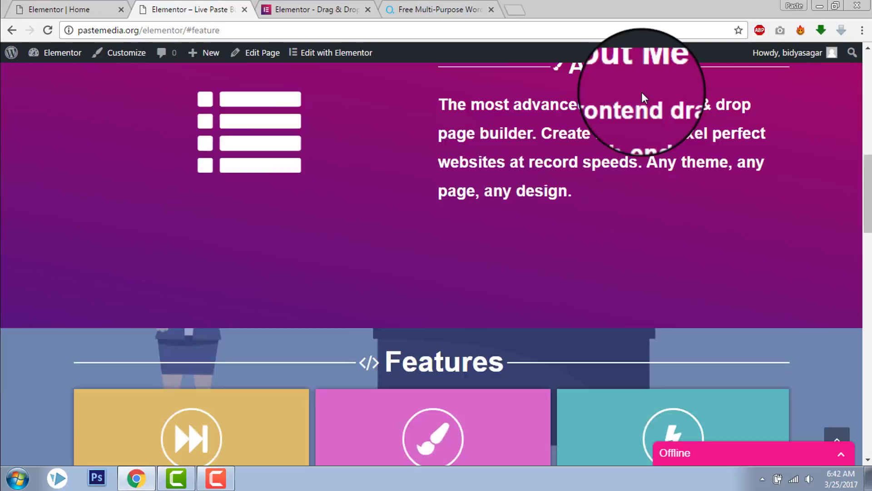
click(722, 93)
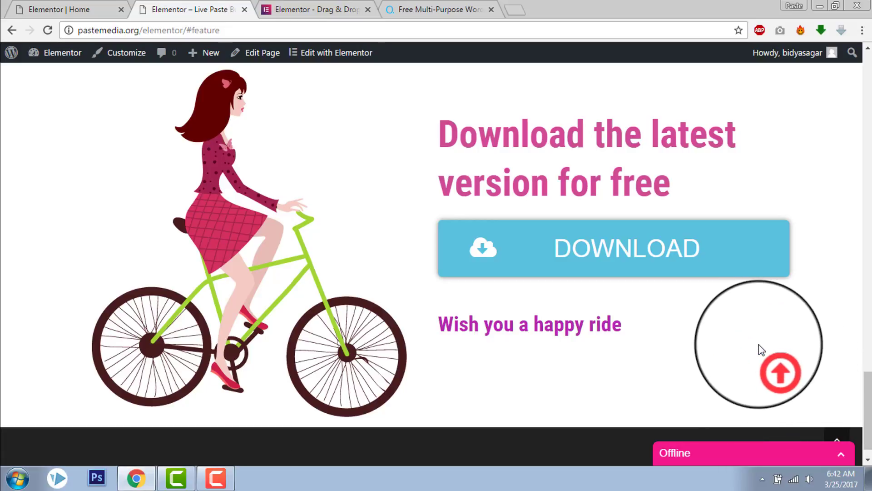
click(775, 372)
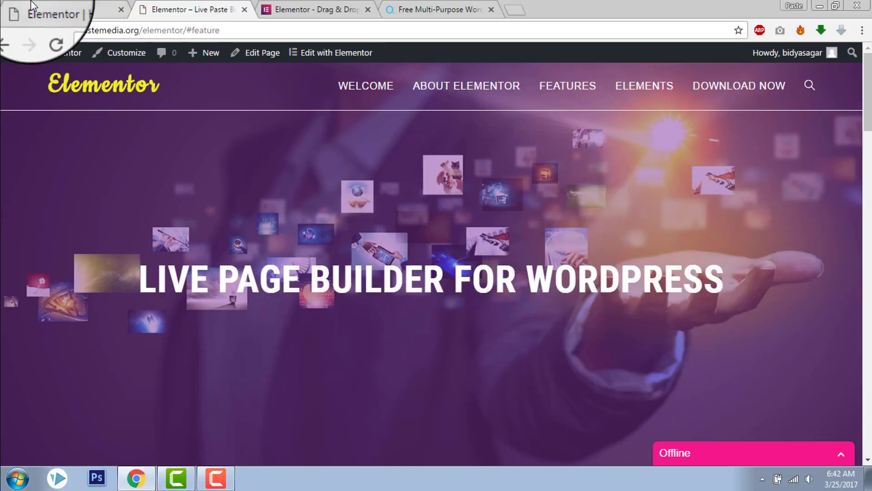
Step: Switch to the Home page in the Elementor editor and scroll through it to the hero
click(50, 9)
scroll(641, 174, up, 14)
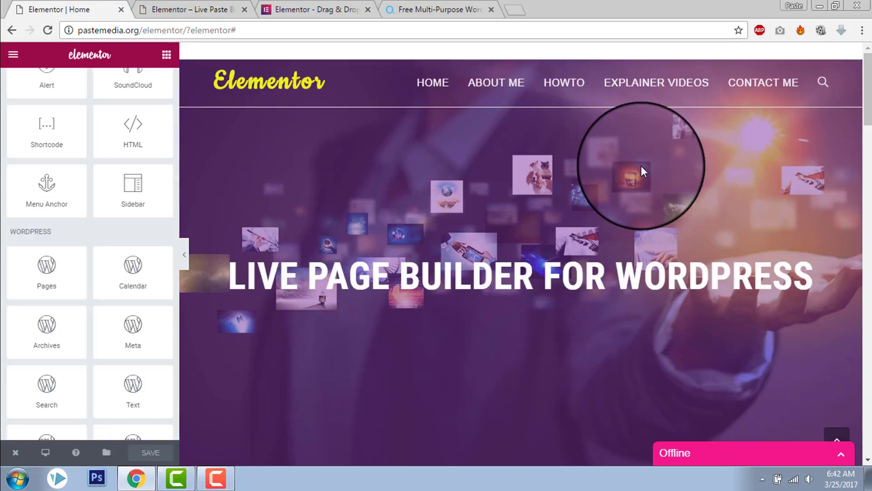
scroll(639, 169, down, 6)
scroll(641, 166, down, 10)
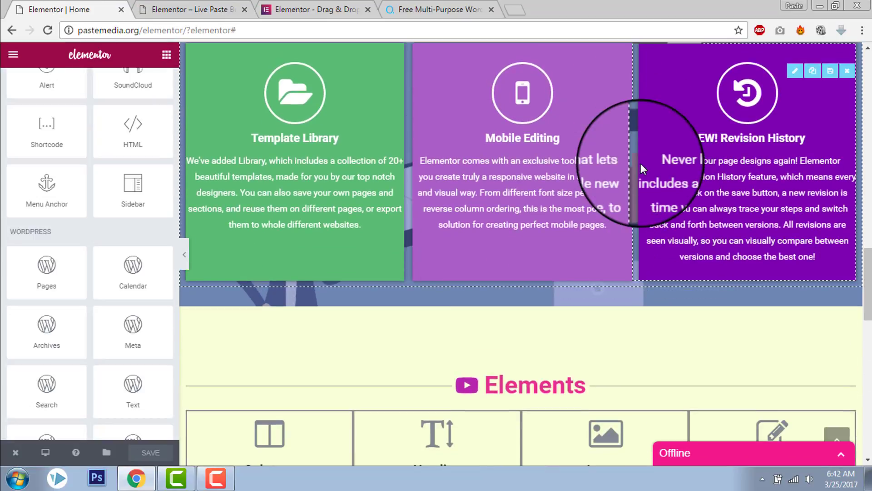
scroll(642, 168, down, 3)
scroll(641, 165, down, 1)
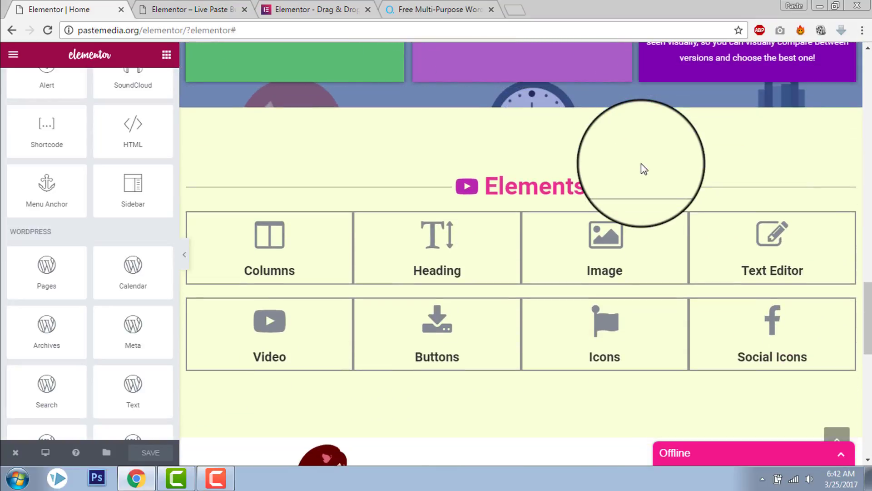
scroll(643, 168, down, 10)
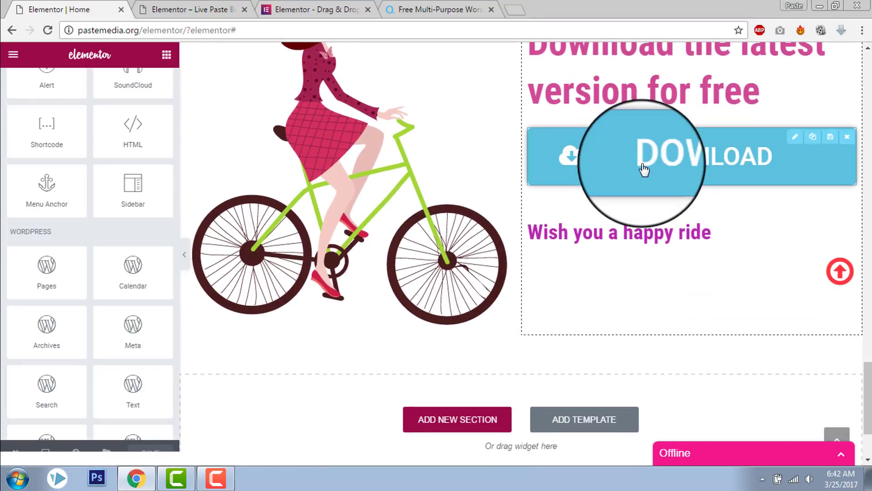
scroll(645, 168, up, 20)
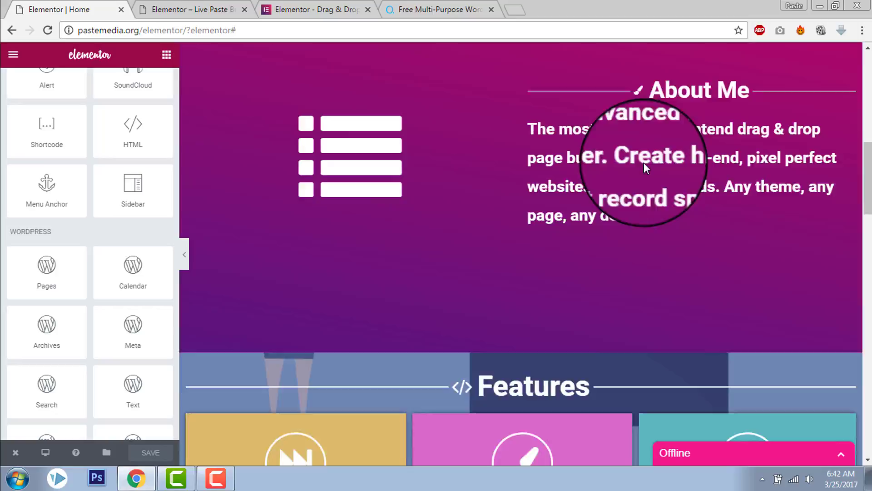
scroll(644, 163, up, 5)
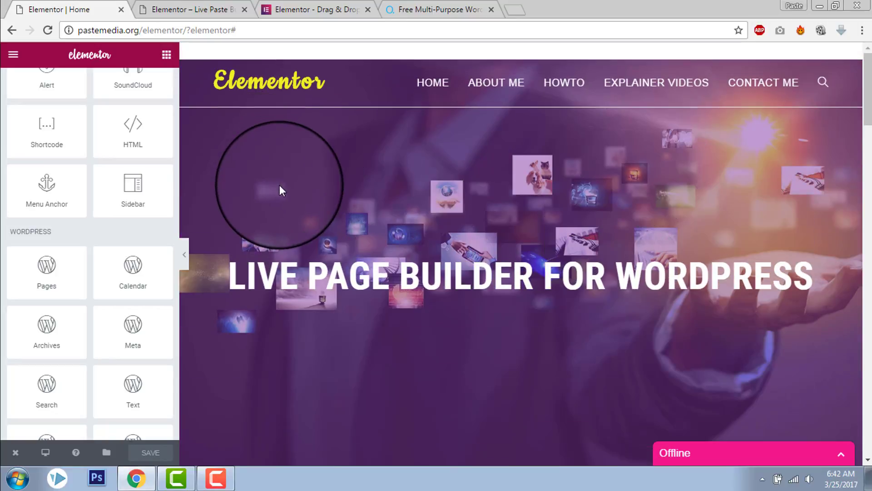
scroll(280, 184, down, 8)
scroll(285, 179, up, 6)
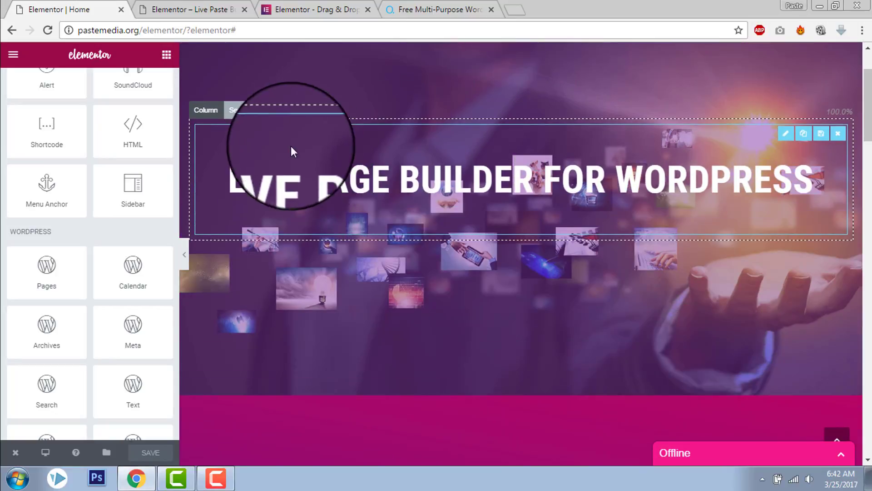
scroll(249, 117, up, 3)
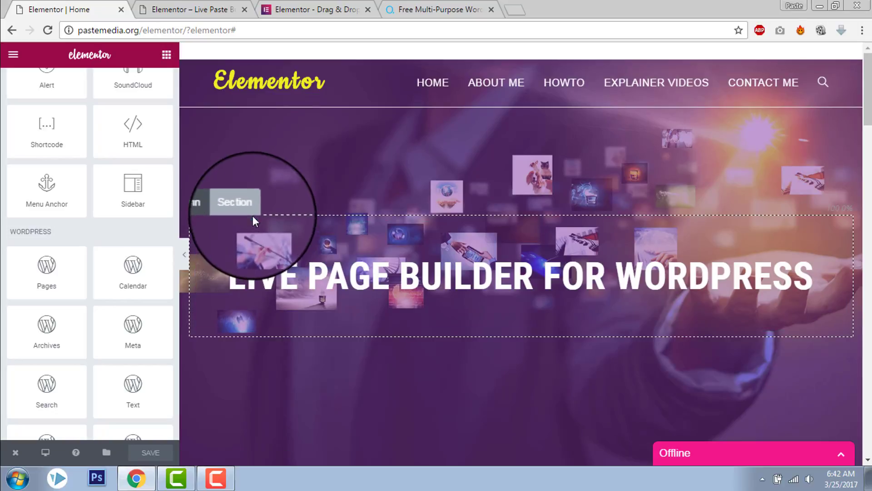
Step: Give the hero section the CSS ID 'top' in its Advanced settings
click(241, 206)
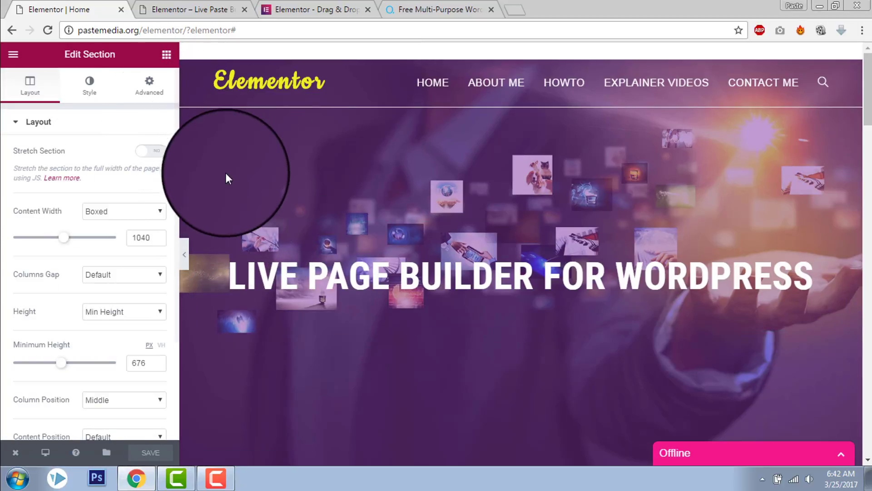
click(158, 95)
scroll(160, 113, down, 1)
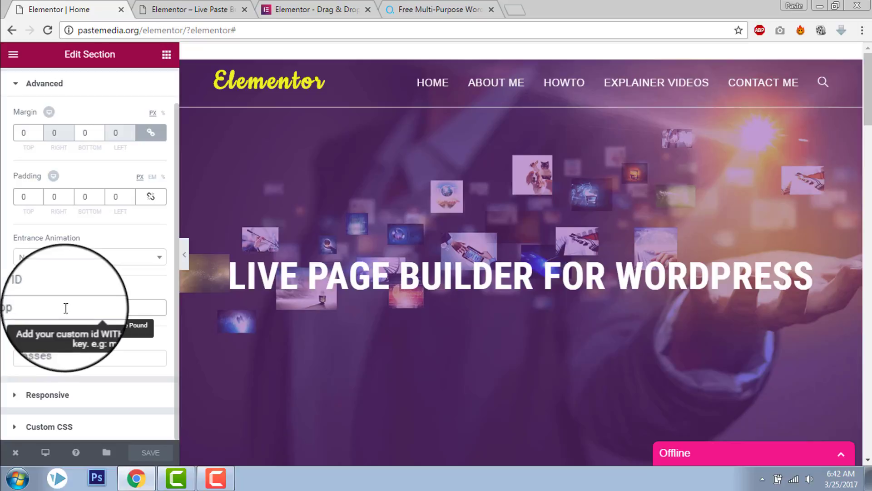
scroll(793, 204, down, 15)
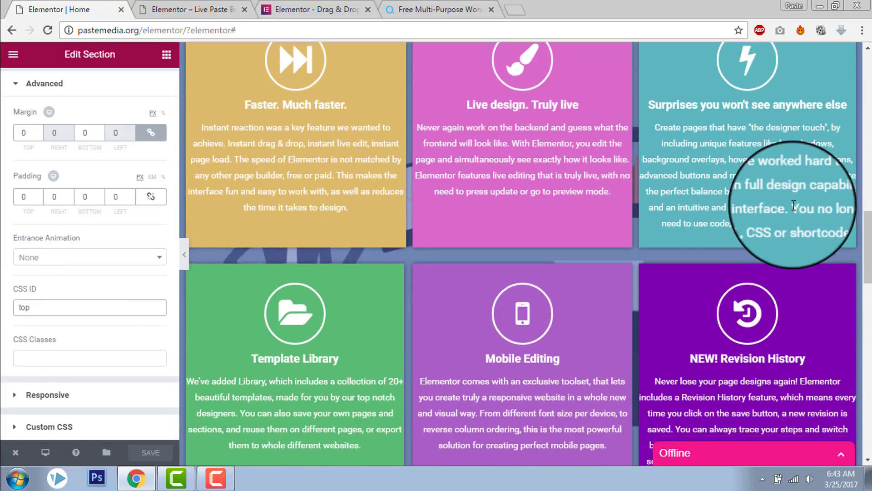
scroll(795, 205, down, 10)
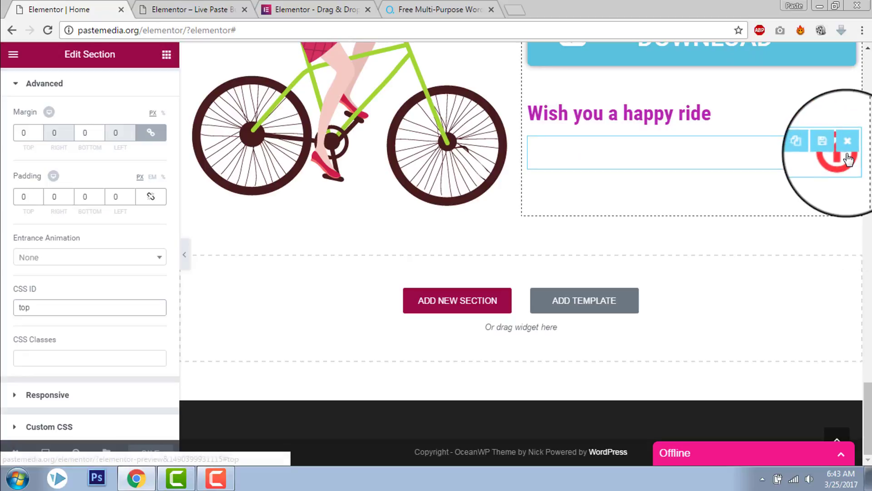
Step: Select the arrow-circle-o-up icon and set its link to #top
click(848, 163)
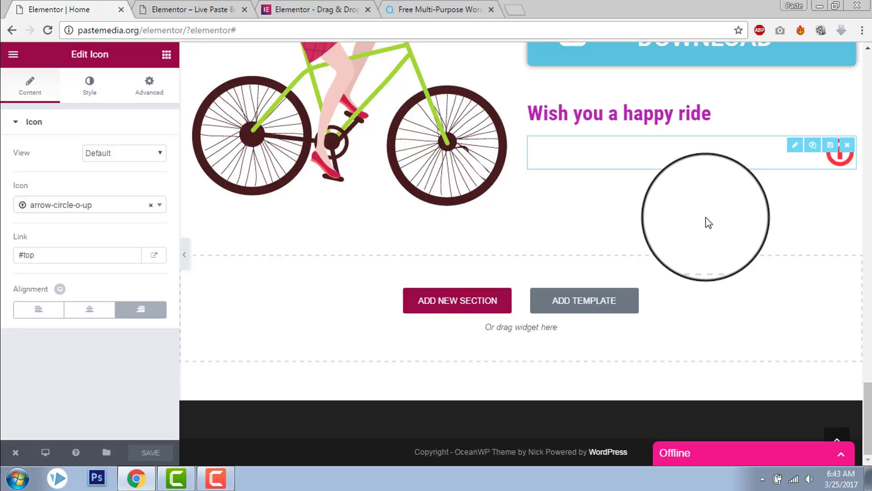
click(236, 9)
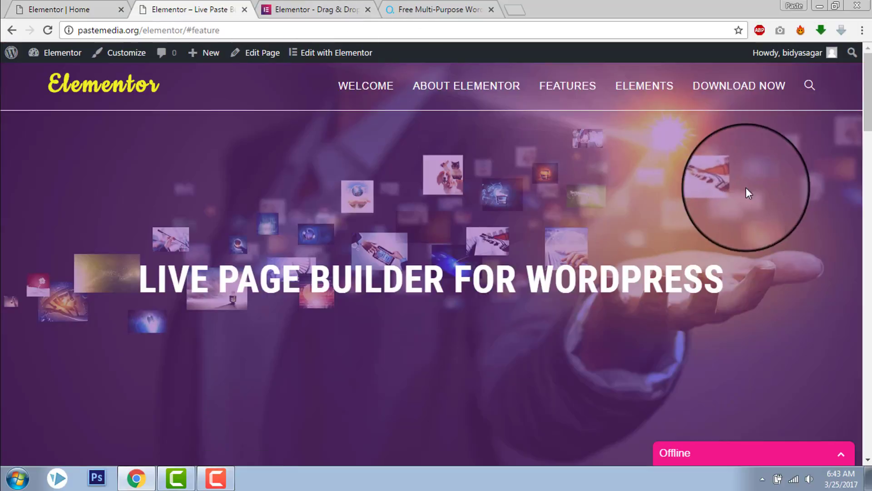
scroll(750, 200, down, 15)
click(772, 336)
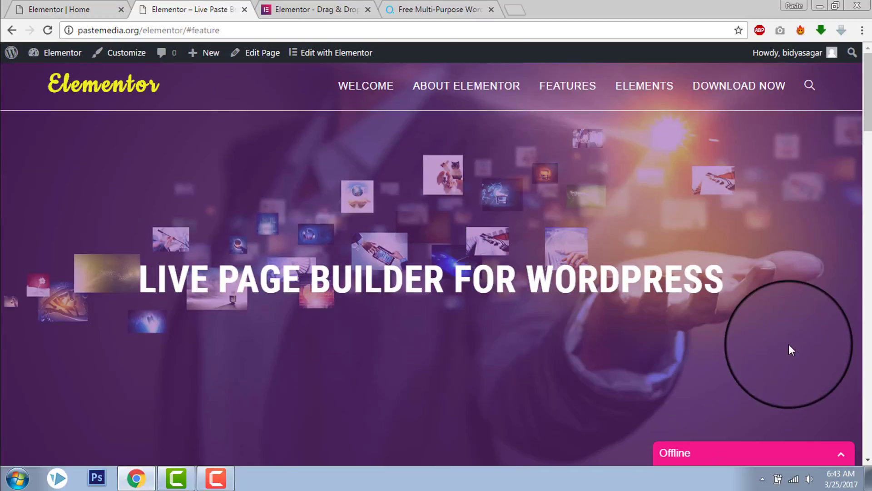
scroll(791, 341, down, 15)
click(791, 341)
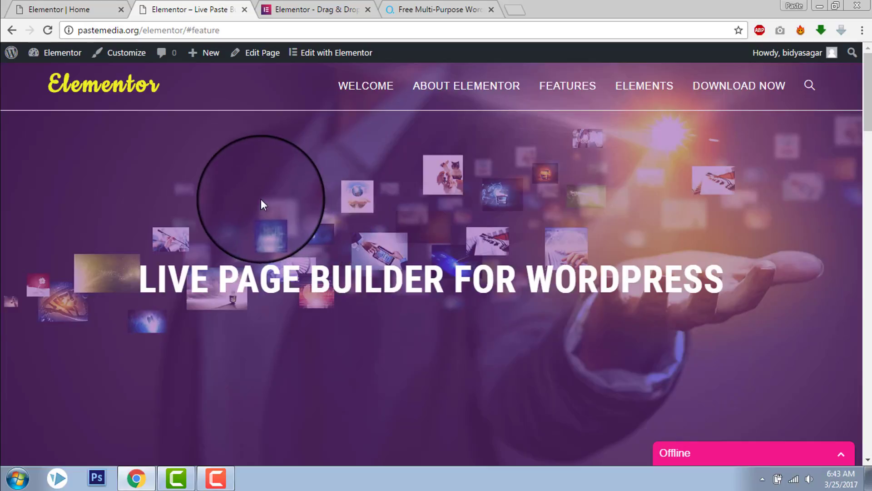
scroll(690, 261, down, 5)
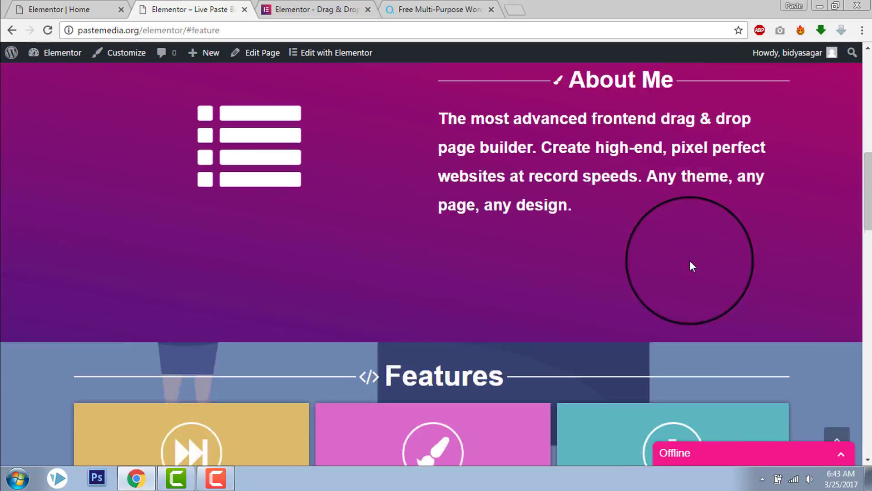
scroll(690, 265, down, 10)
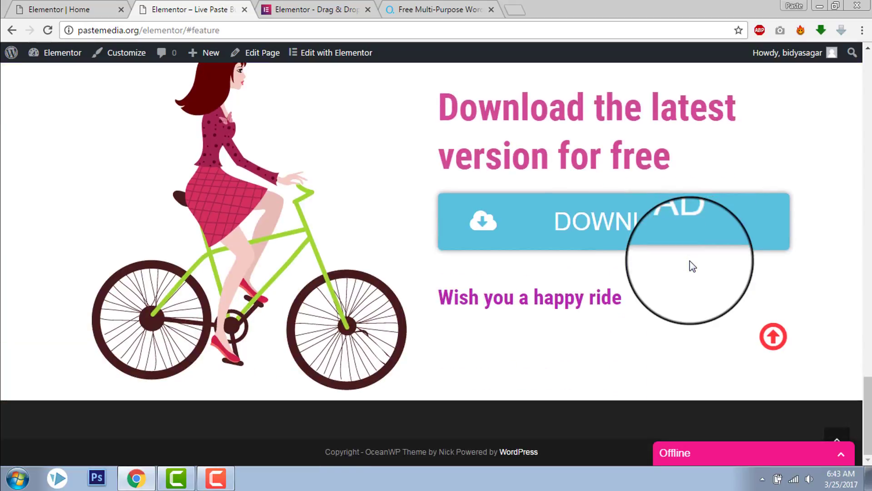
click(775, 348)
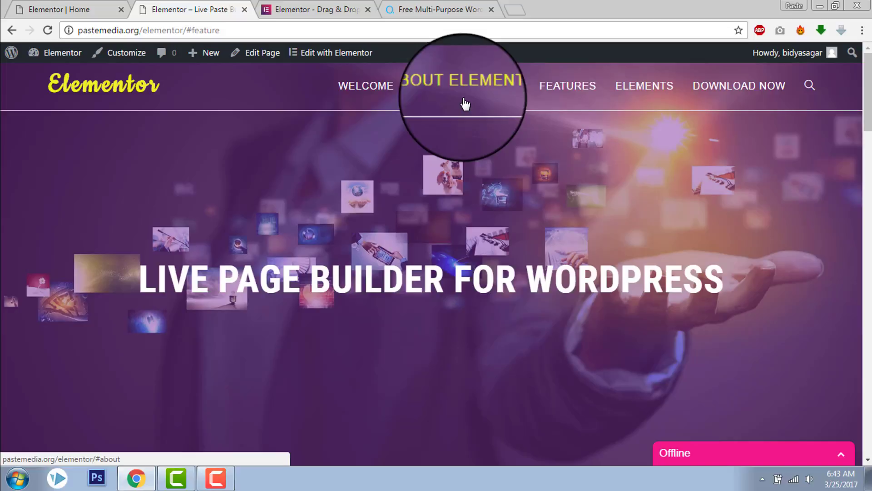
mouse_move(57, 52)
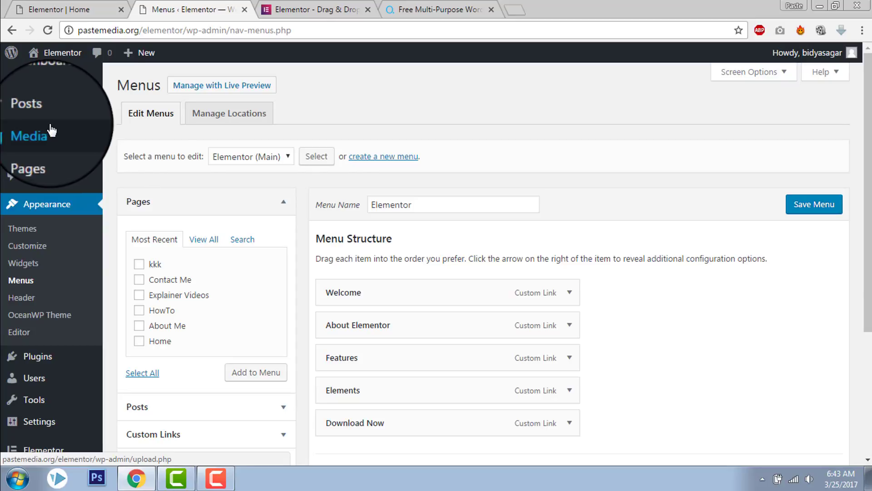
Step: In Appearance > Menus, expand and collapse the Welcome menu item's settings
scroll(313, 118, down, 3)
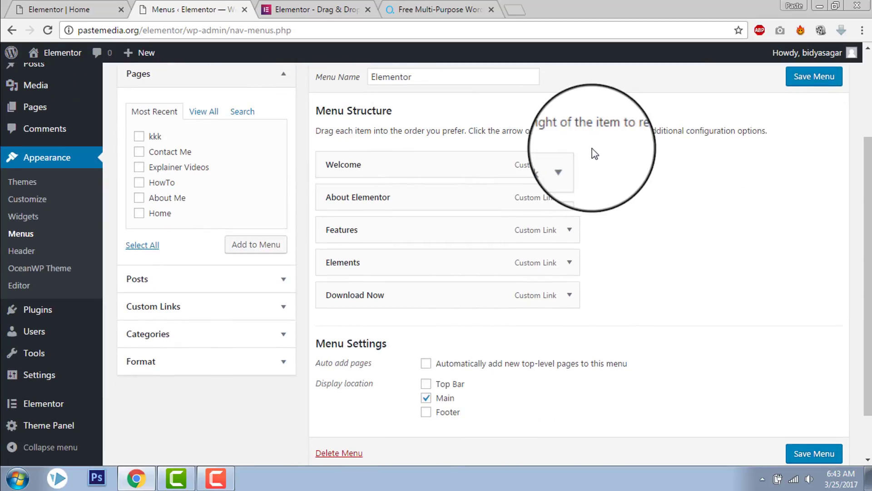
scroll(409, 166, down, 2)
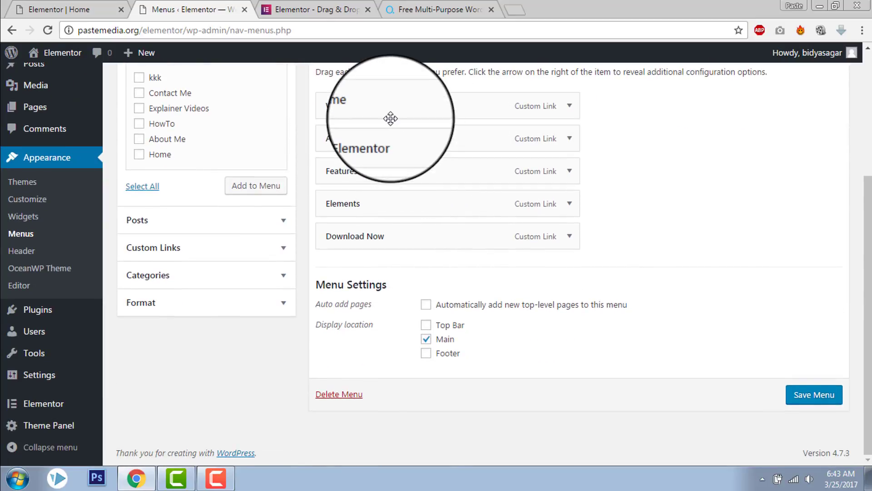
scroll(391, 121, up, 2)
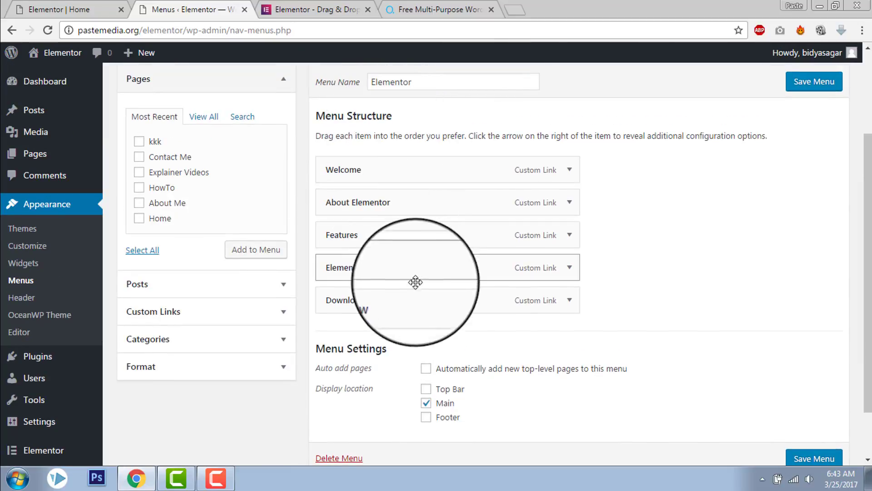
scroll(409, 191, down, 2)
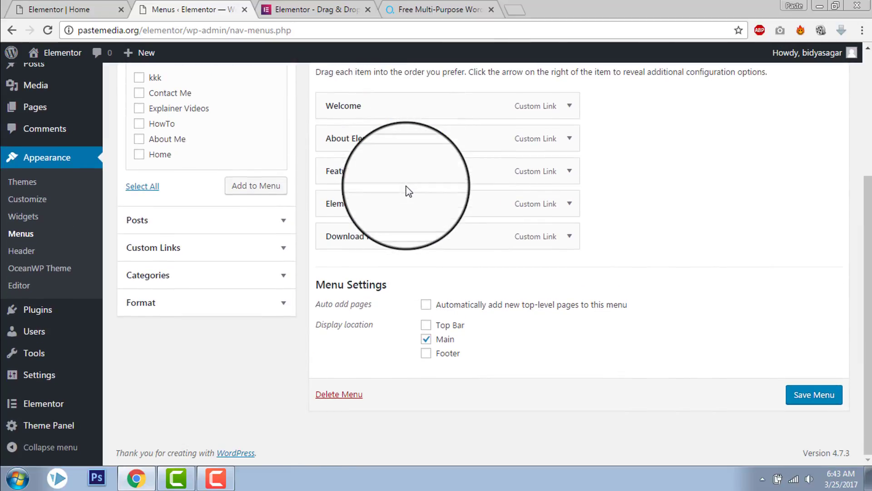
click(569, 113)
scroll(571, 117, down, 2)
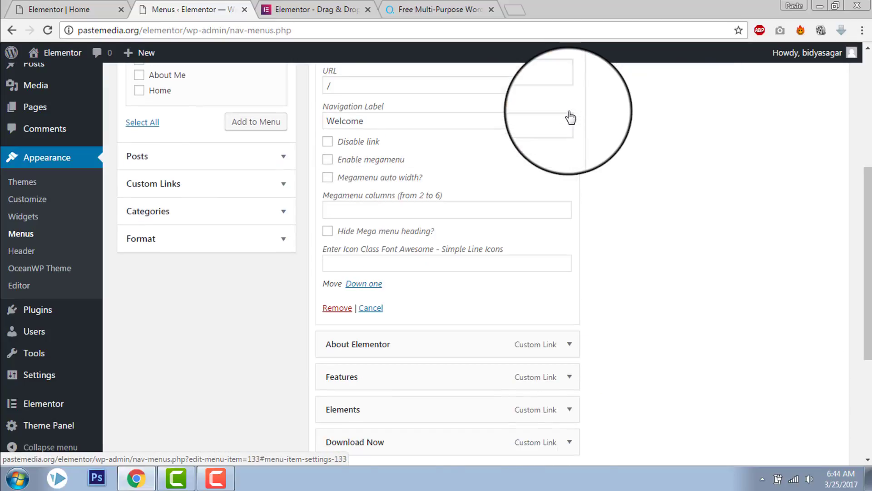
scroll(571, 117, up, 4)
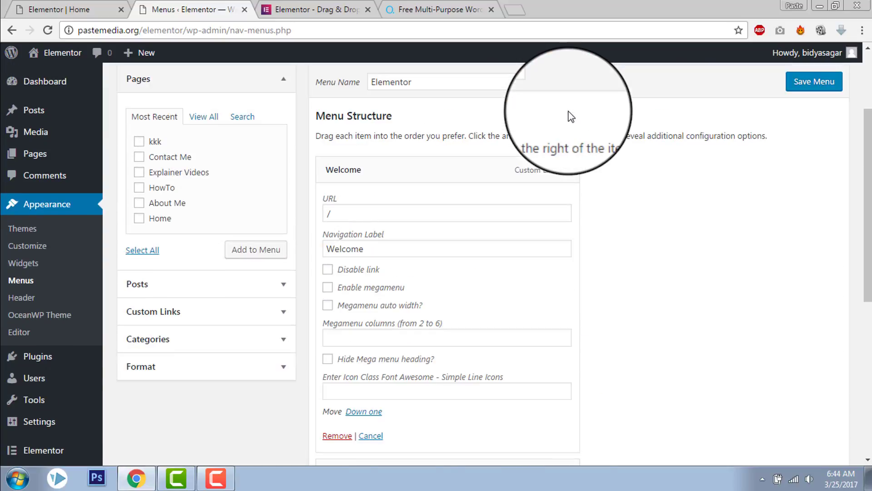
scroll(571, 117, down, 4)
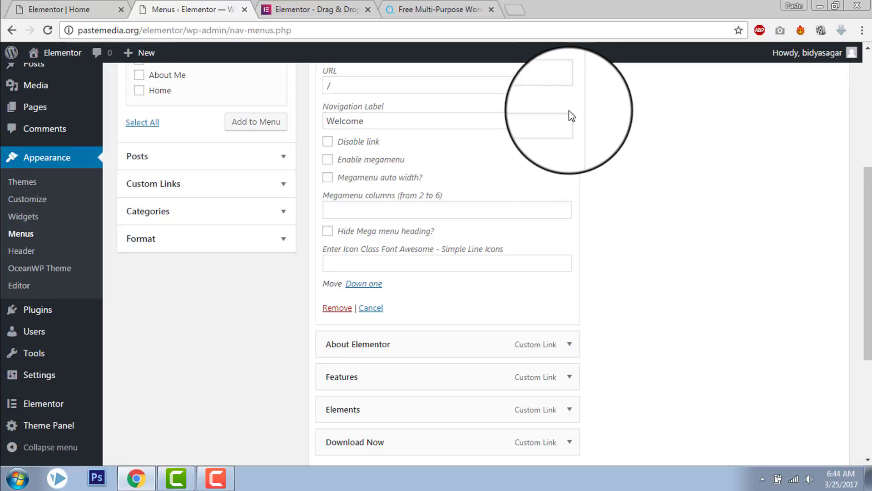
scroll(572, 117, up, 2)
click(570, 111)
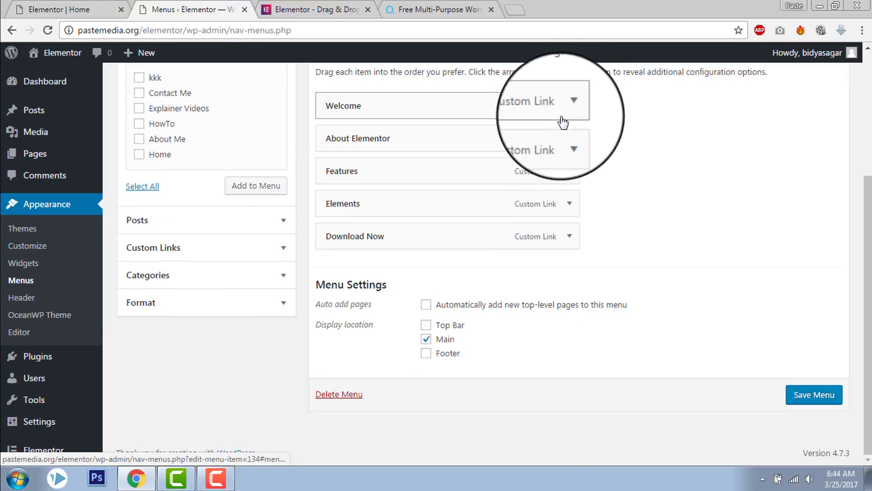
click(567, 111)
click(567, 111)
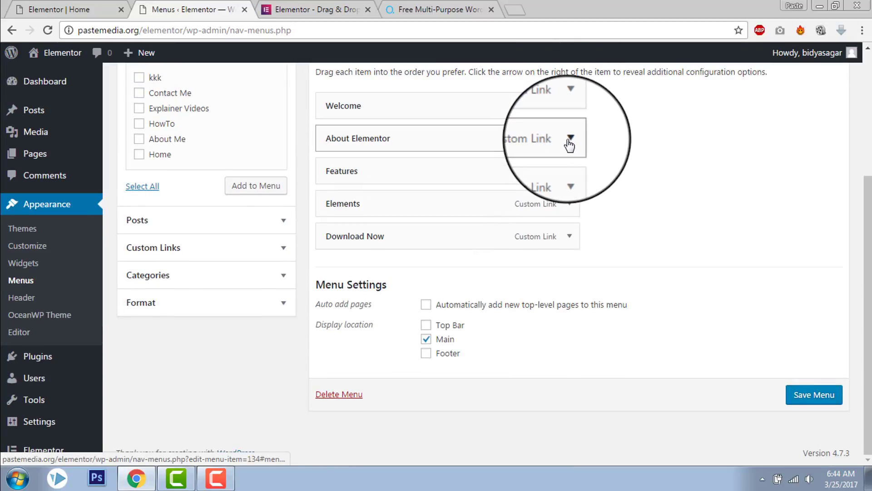
Step: Check the About, Features, Elements and Download Now link URLs (#about, #feature, #elements, #download)
click(569, 141)
scroll(454, 141, down, 1)
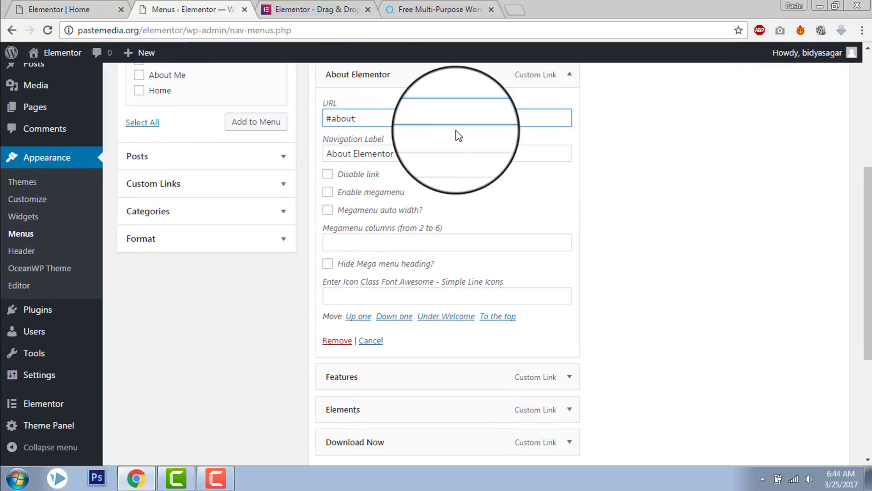
scroll(456, 130, down, 4)
click(570, 190)
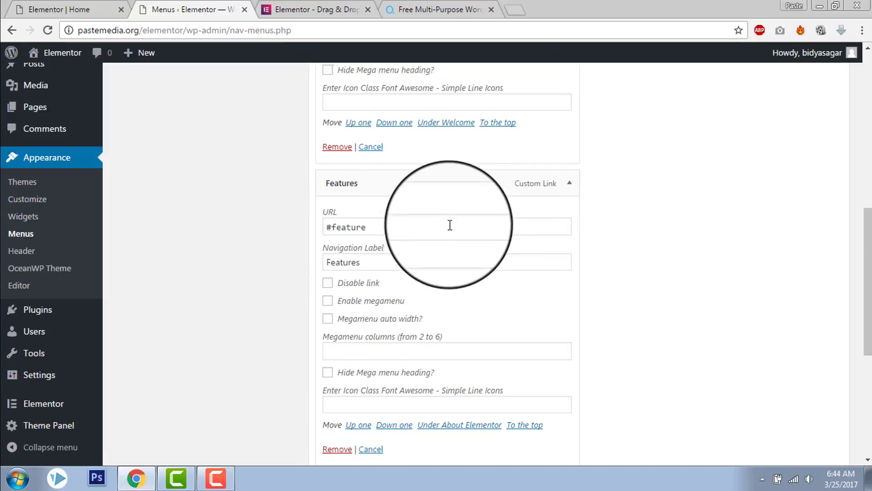
scroll(450, 226, down, 5)
click(575, 241)
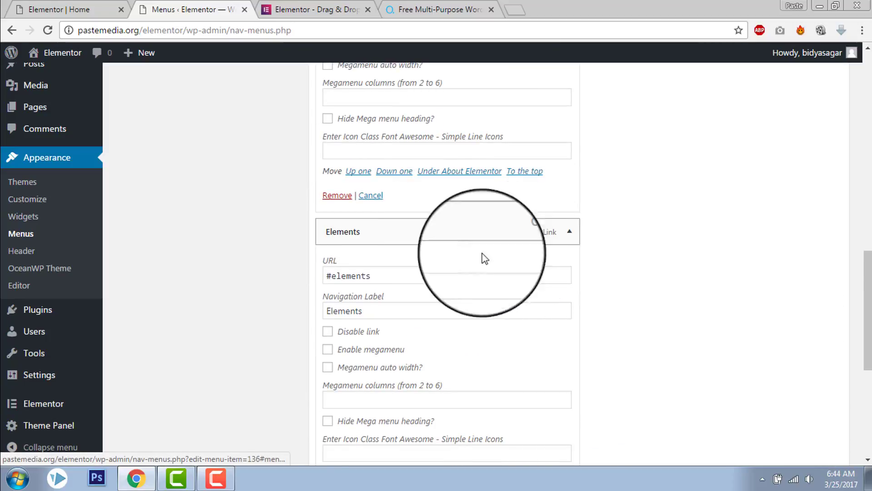
scroll(357, 280, down, 6)
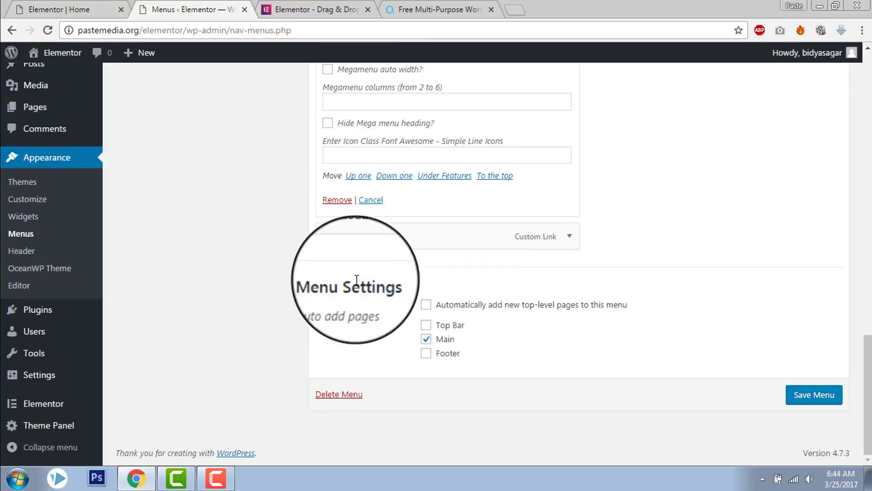
click(568, 244)
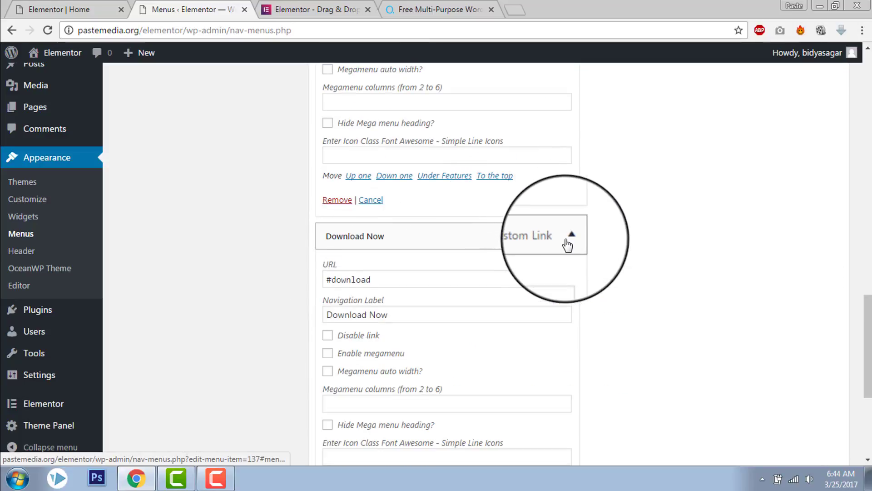
scroll(562, 253, down, 3)
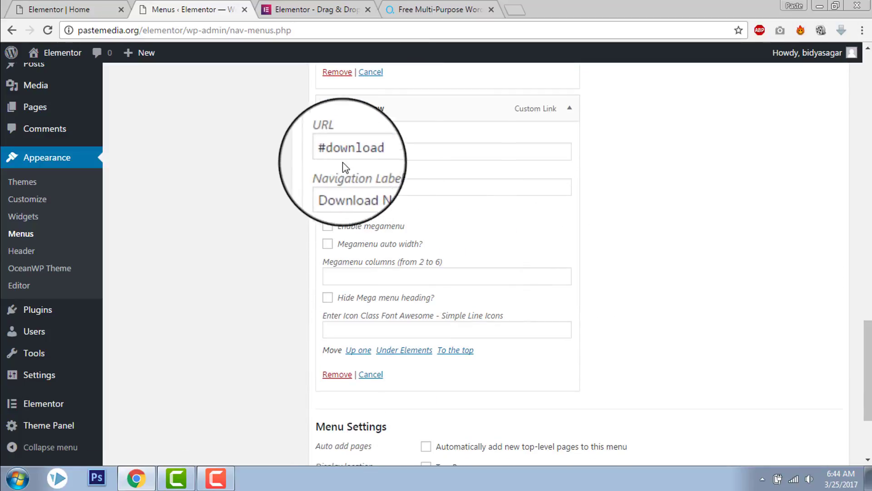
click(87, 10)
Step: Select the download section in Elementor and view its CSS ID under Advanced
scroll(421, 138, up, 8)
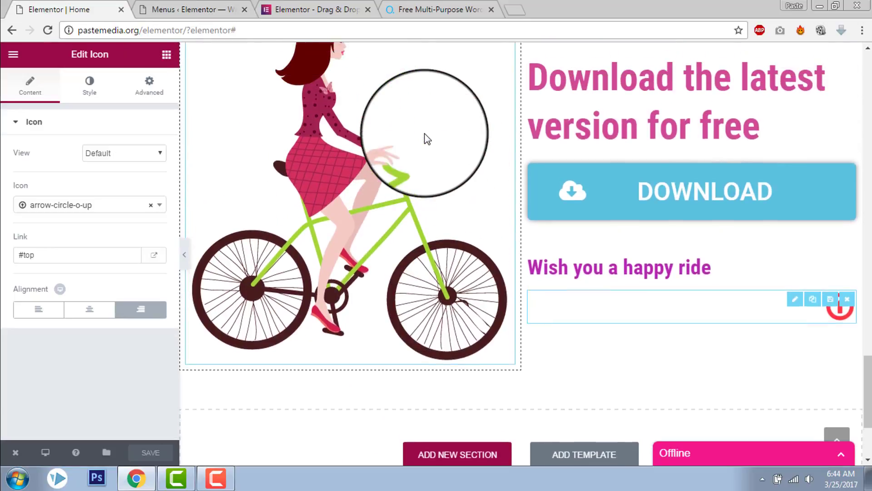
scroll(426, 133, down, 2)
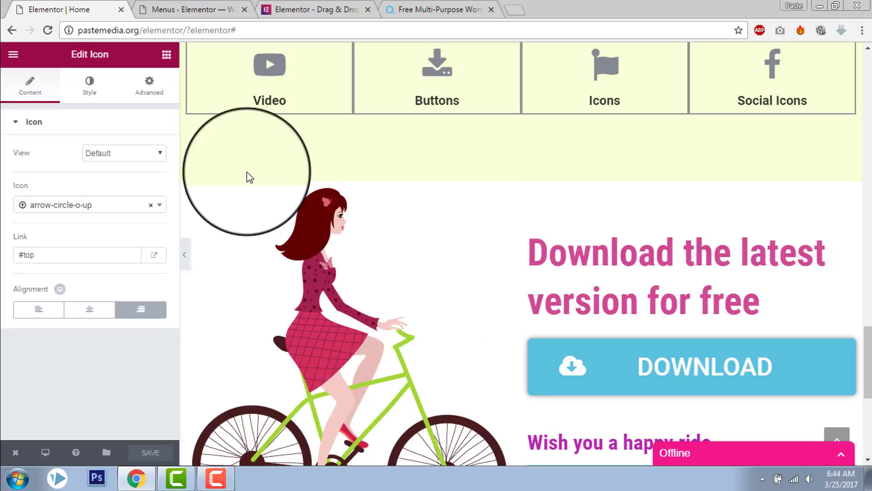
click(230, 173)
click(136, 98)
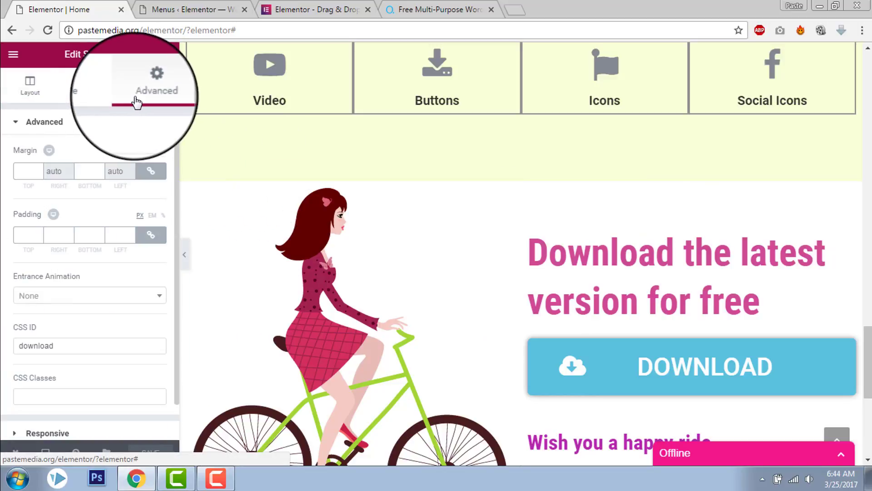
scroll(91, 286, down, 1)
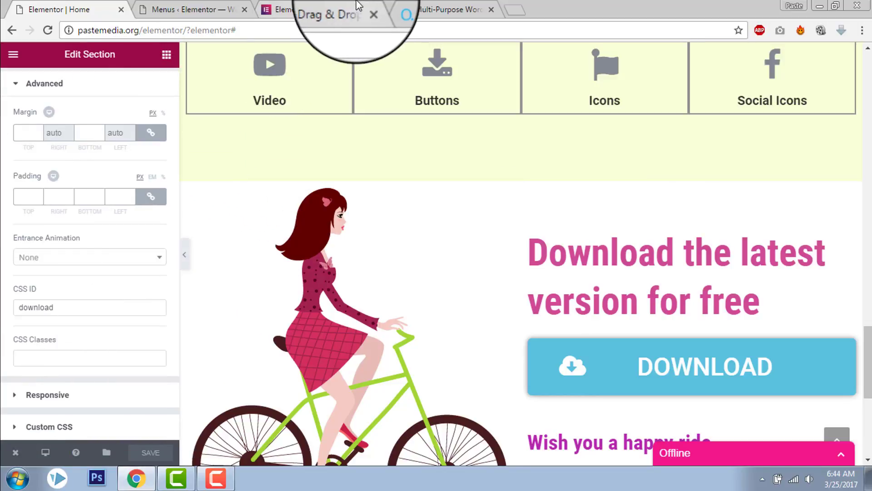
Step: Recheck the menu page, then show the Elements section's CSS ID 'elements' in Elementor
click(220, 4)
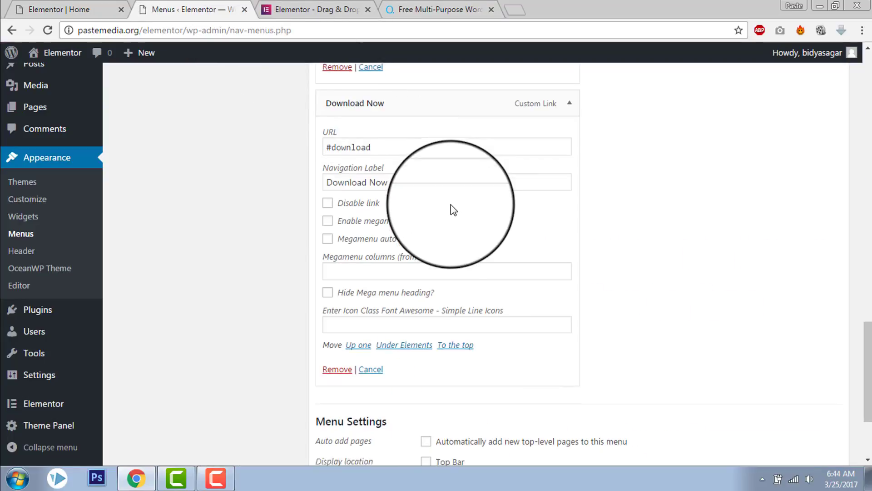
scroll(451, 204, down, 3)
scroll(452, 204, up, 2)
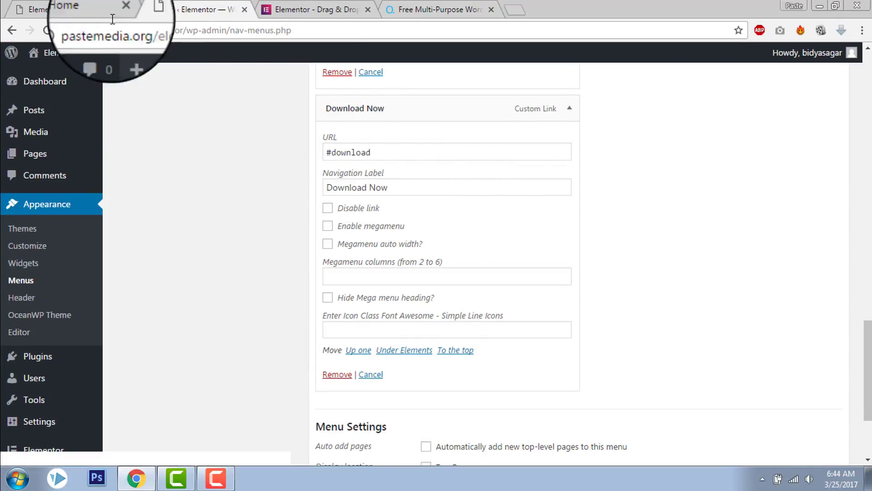
click(84, 9)
scroll(568, 161, up, 10)
scroll(565, 156, down, 7)
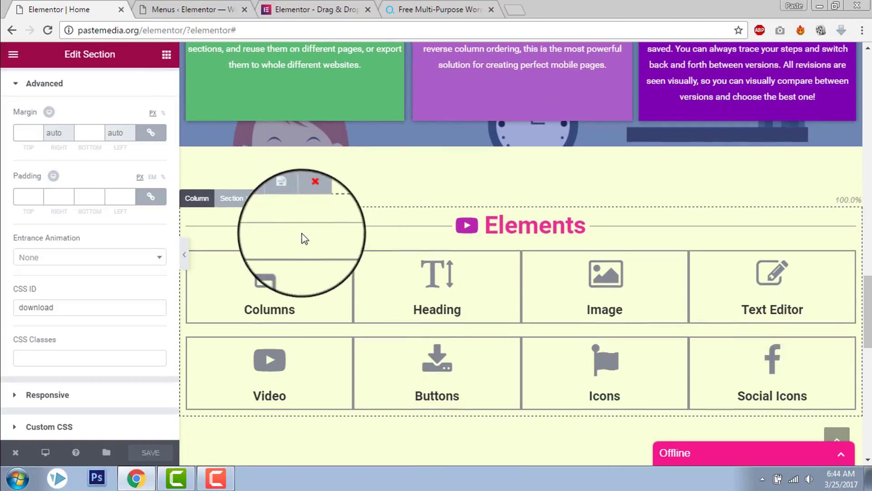
click(231, 198)
click(150, 82)
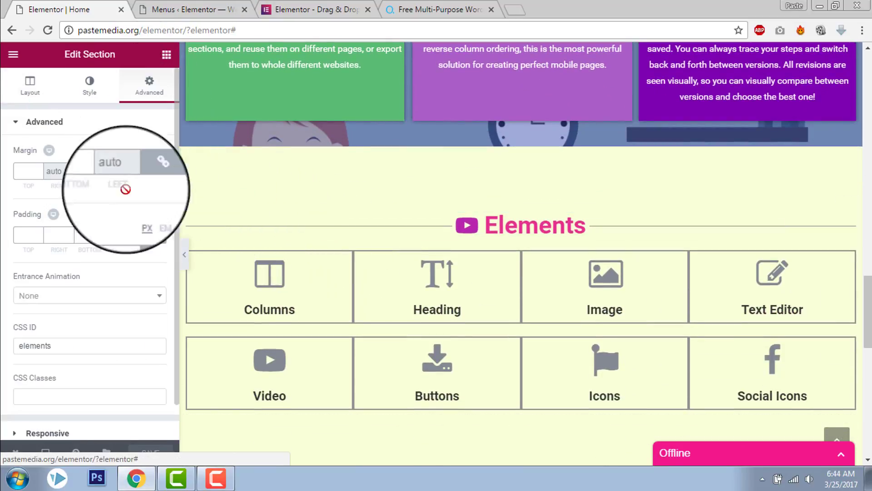
Step: Check that the Elements menu link's URL is #elements
mouse_move(42, 350)
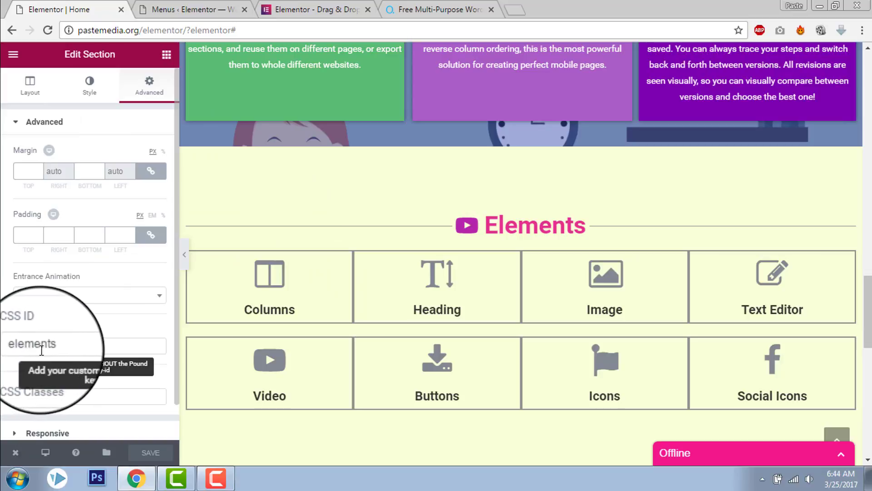
click(213, 8)
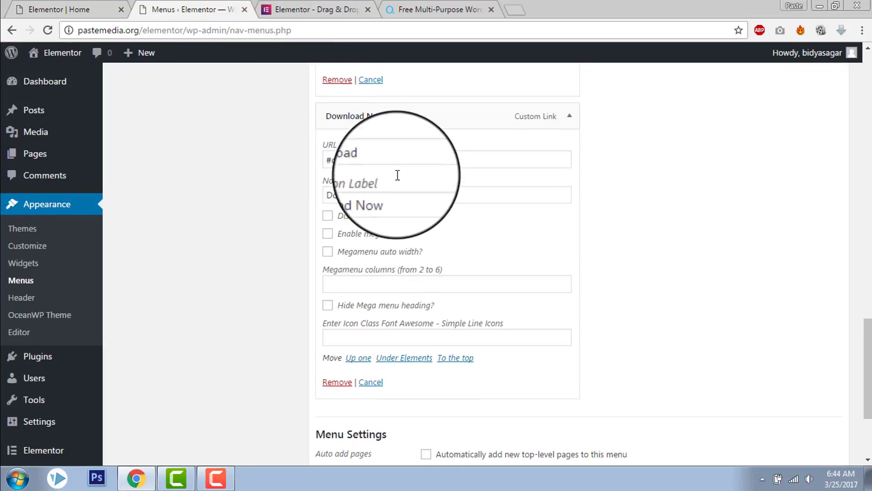
scroll(397, 175, up, 7)
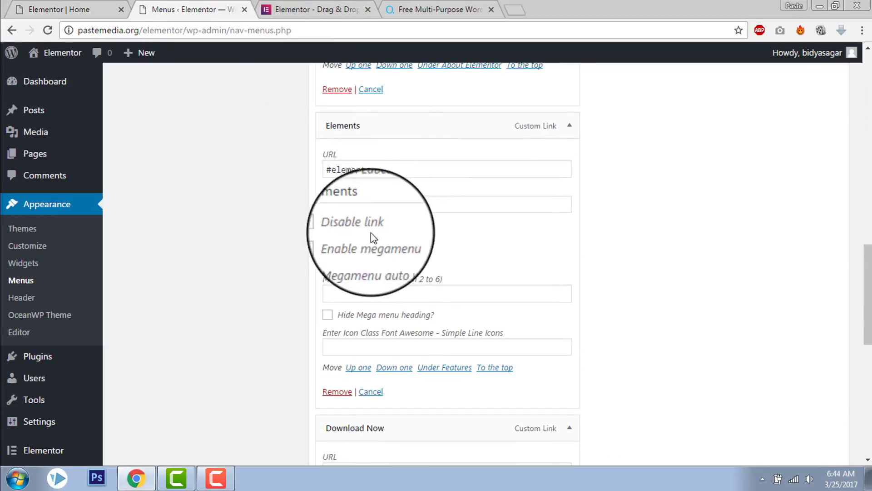
click(356, 170)
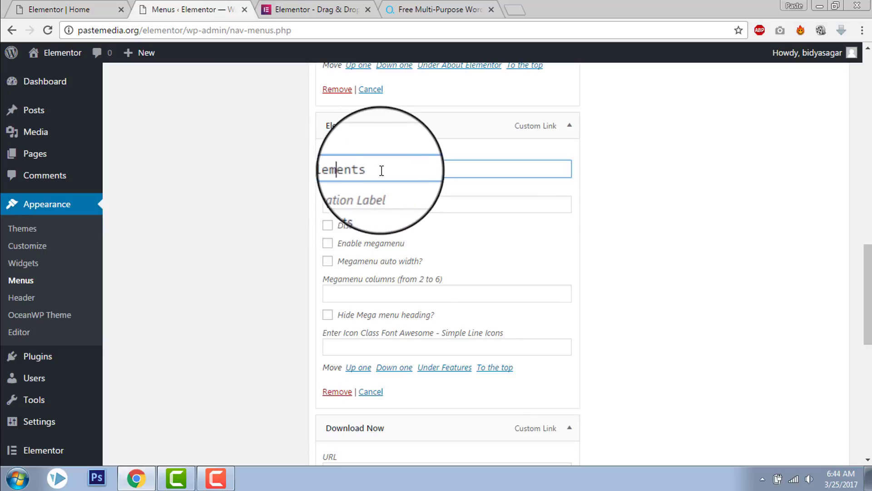
scroll(384, 172, up, 5)
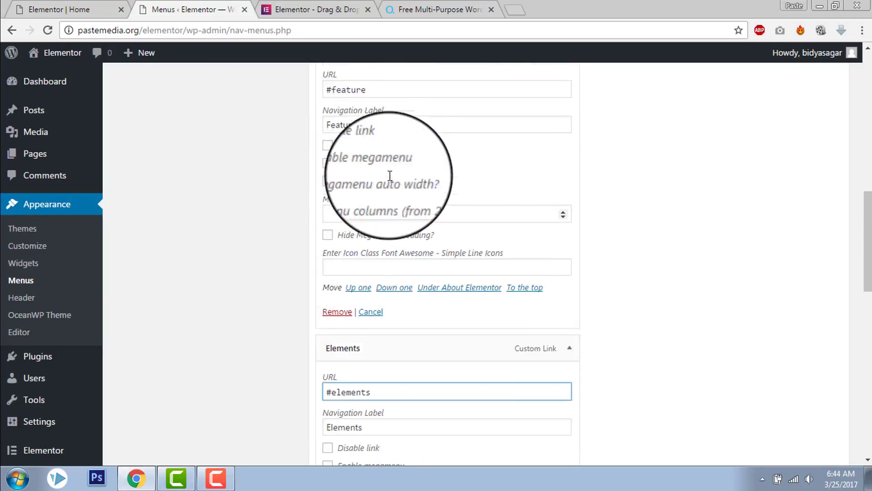
scroll(390, 175, up, 2)
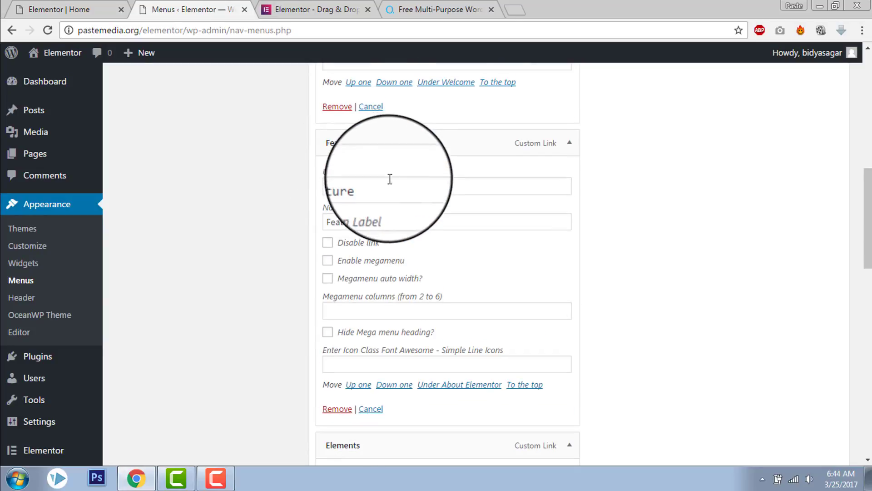
Step: Verify in Elementor that the Features section's CSS ID is 'feature'
click(69, 4)
scroll(485, 163, up, 10)
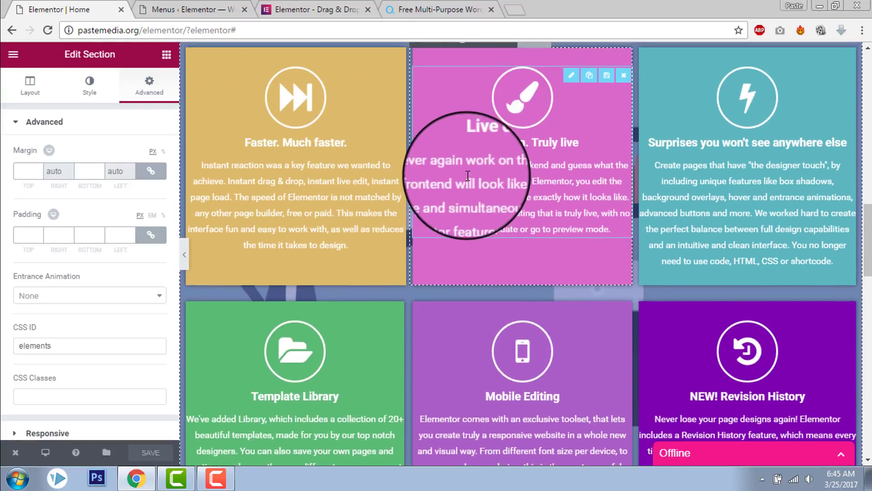
scroll(468, 175, up, 3)
click(230, 149)
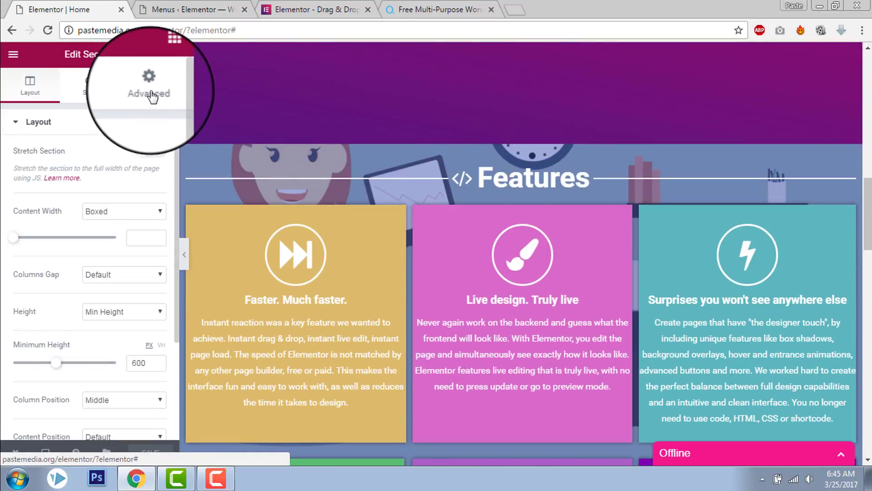
click(152, 94)
click(58, 345)
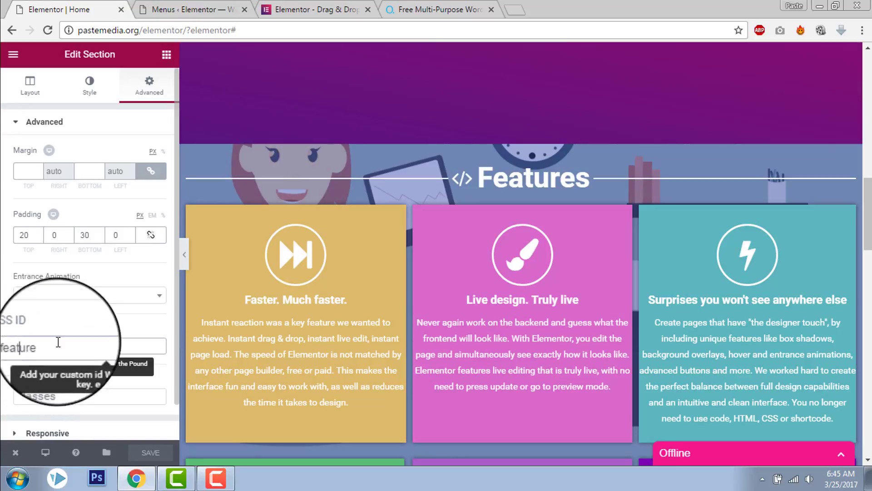
Step: Verify the About Me section's CSS ID is 'about', then return to Menus
scroll(437, 214, up, 10)
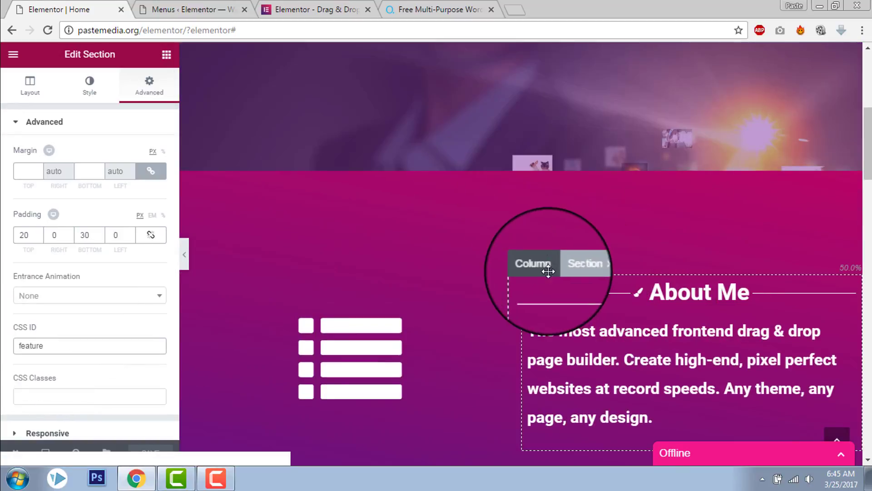
click(584, 263)
click(139, 94)
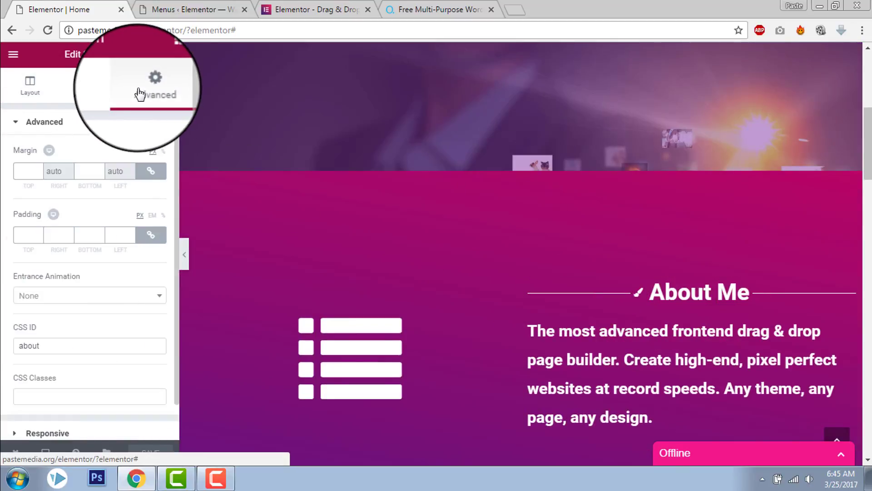
scroll(55, 338, down, 3)
click(204, 7)
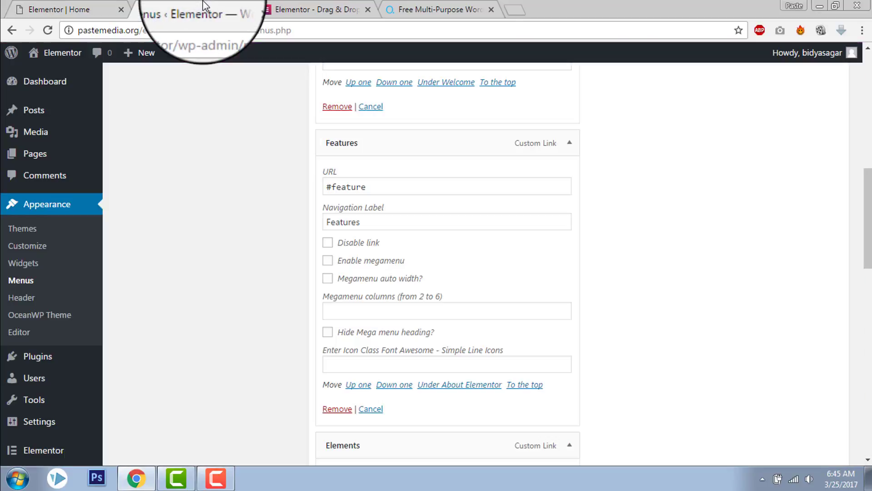
scroll(427, 168, up, 6)
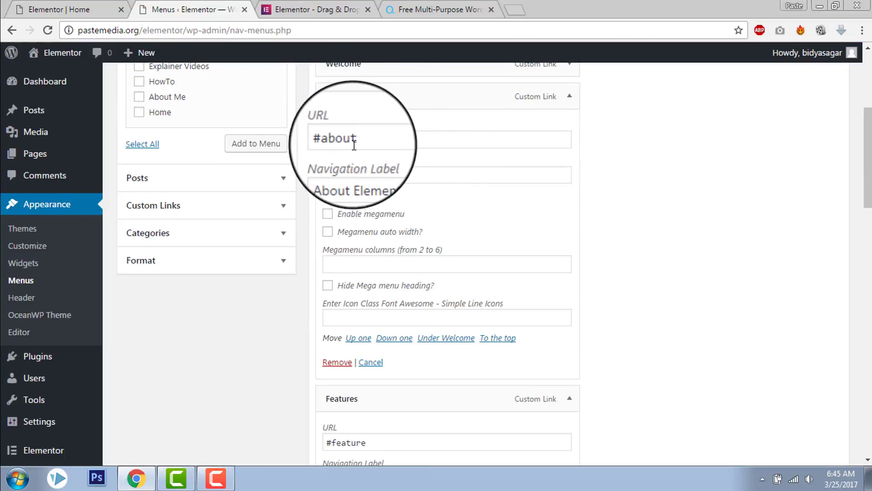
Step: Confirm the About Elementor link's URL is #about, then return to the Elementor editor
click(352, 141)
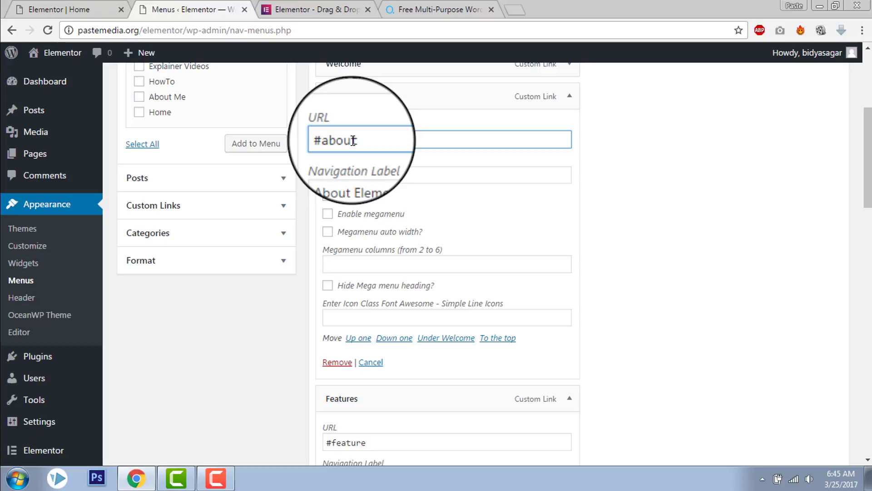
click(68, 9)
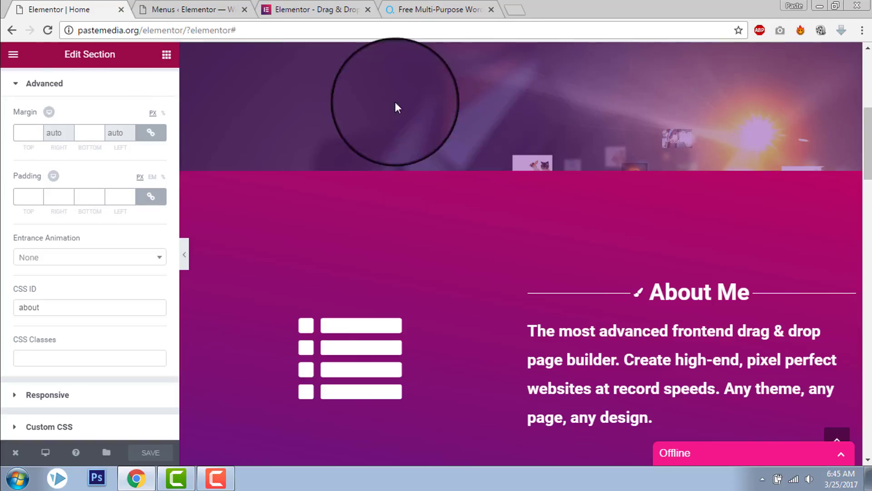
Step: Add a Button widget below the LIVE PAGE BUILDER FOR WORDPRESS hero heading
scroll(637, 161, up, 6)
scroll(638, 162, down, 6)
scroll(627, 167, up, 5)
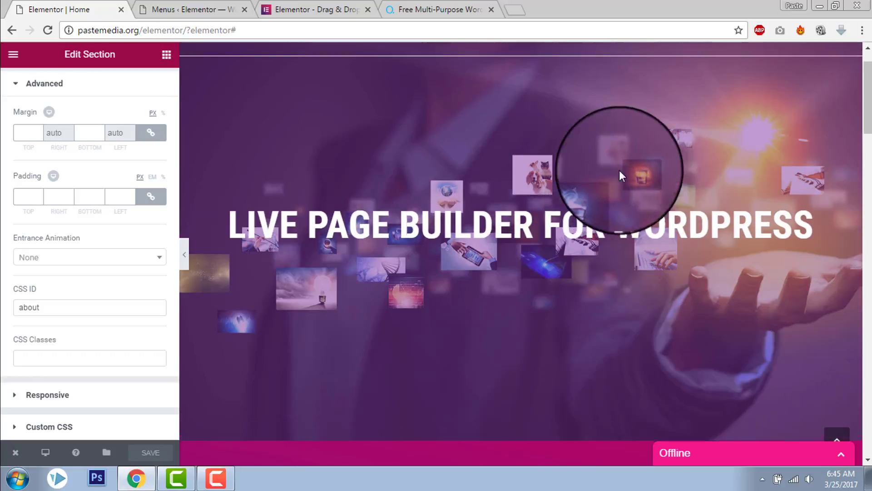
click(169, 57)
drag(132, 268, 500, 241)
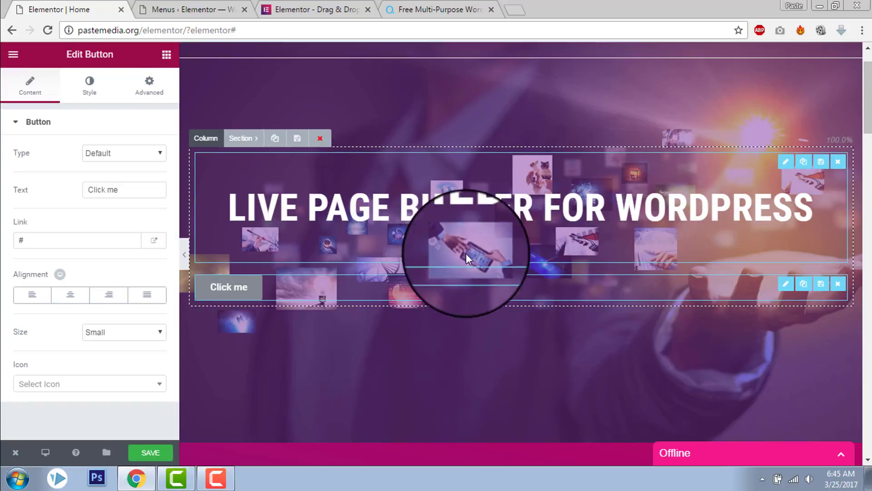
Step: Centre the button, change its text to DOWNLOAD NOW and set its size to Large
click(70, 295)
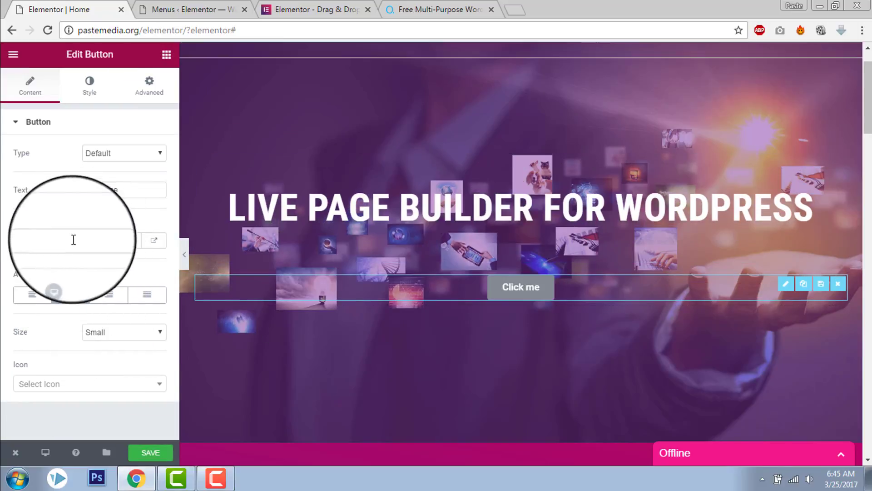
drag(125, 192, 54, 217)
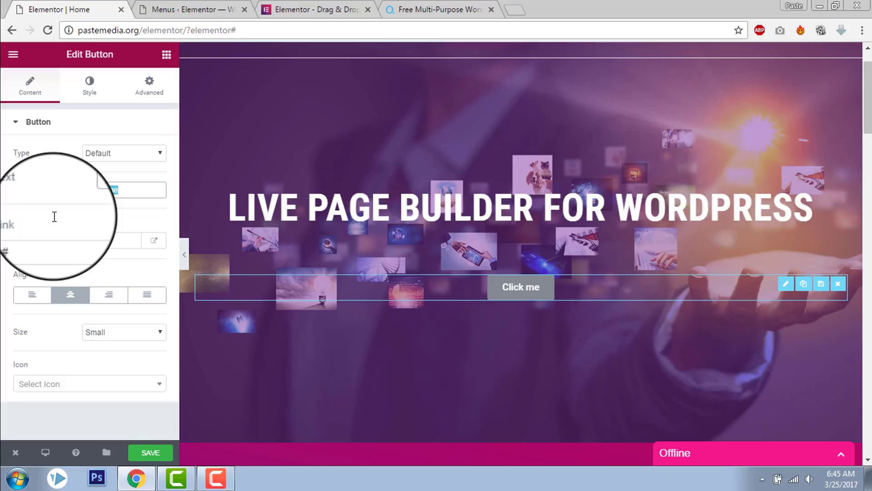
text(DOWNLOAD)
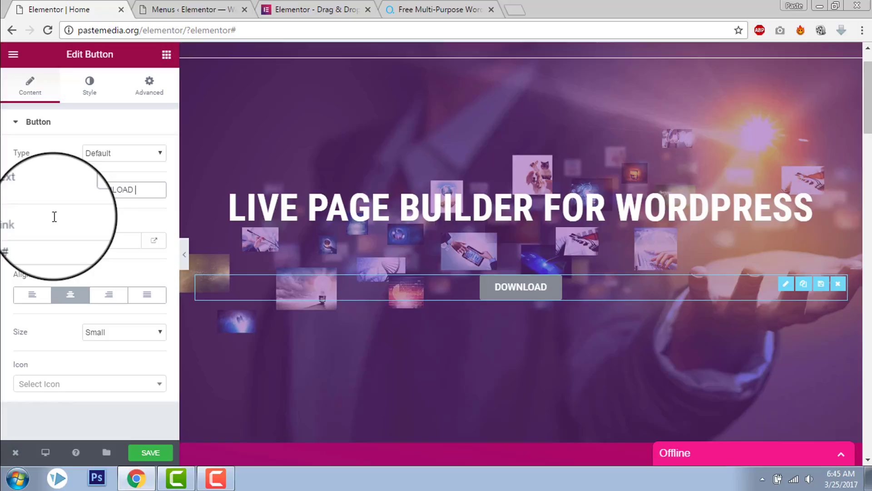
text( NOW)
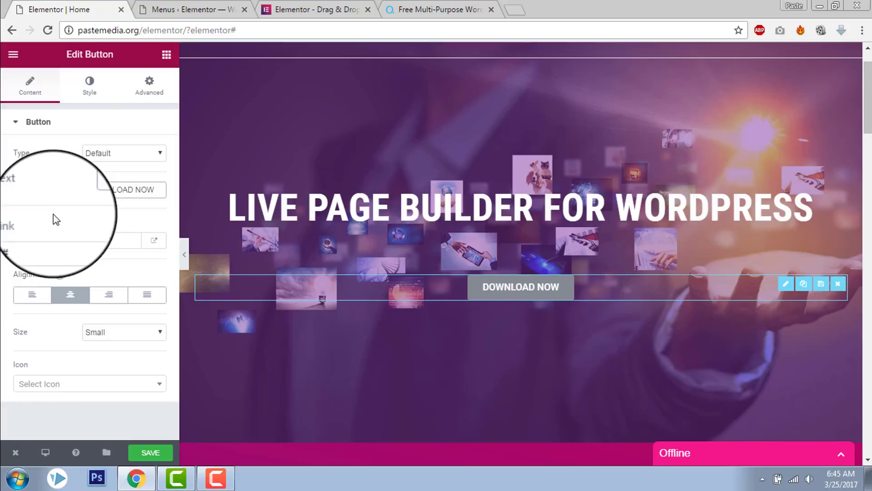
click(116, 339)
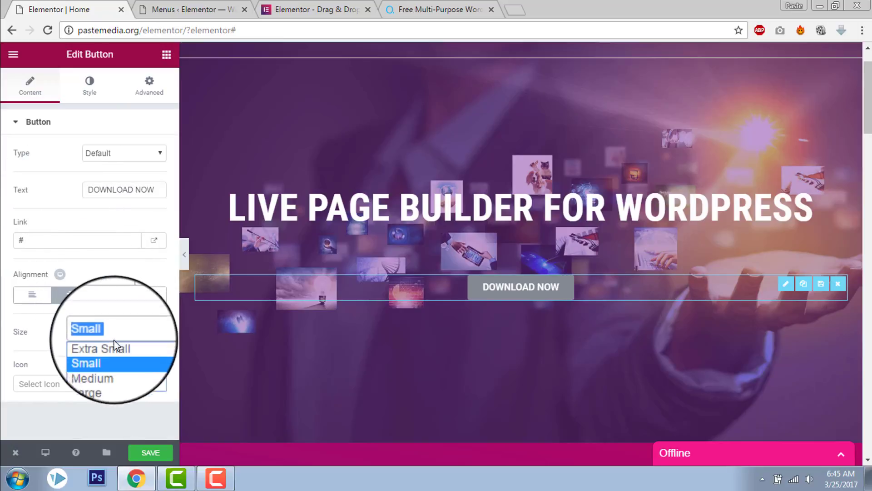
click(113, 375)
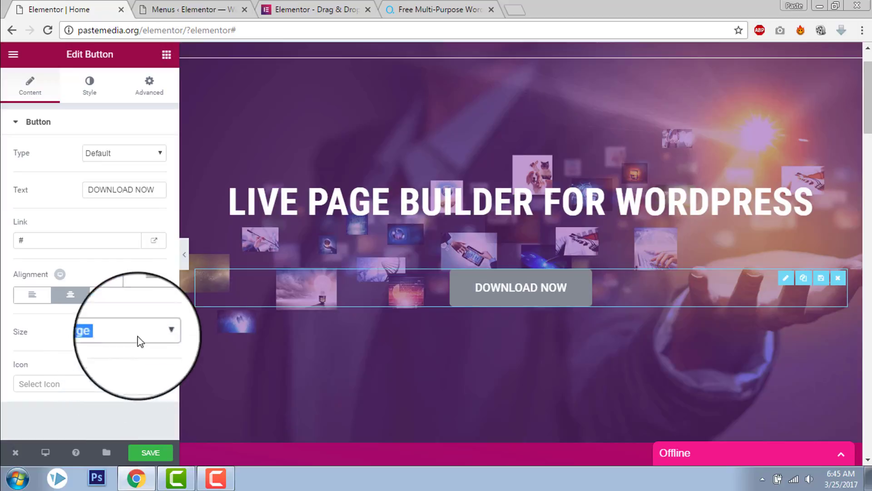
Step: Set the button text colour to white (#ffffff) and clear its background colour
click(90, 84)
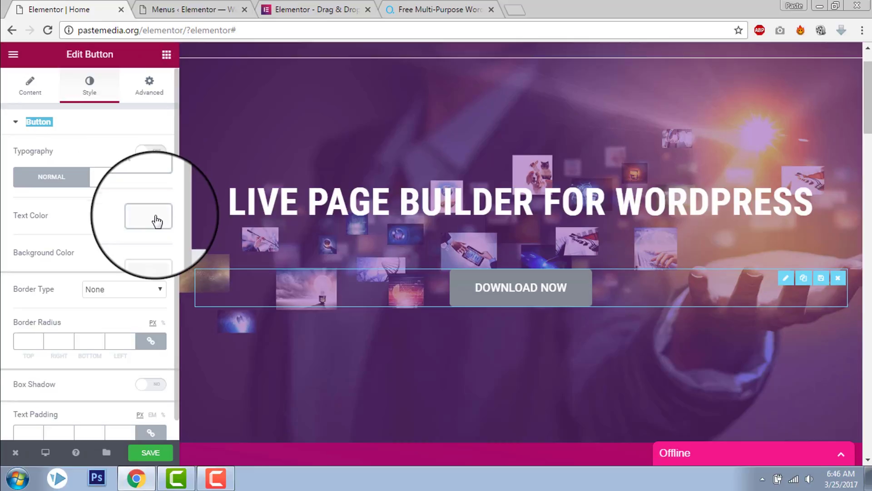
click(156, 221)
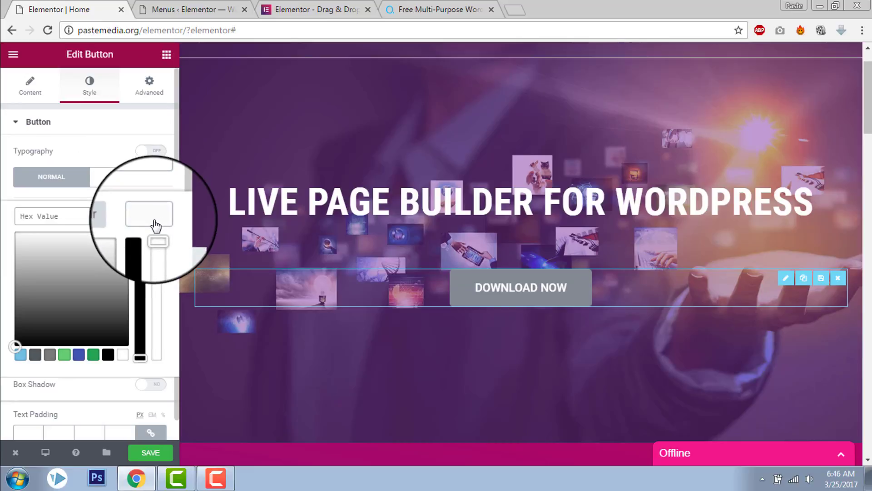
click(122, 354)
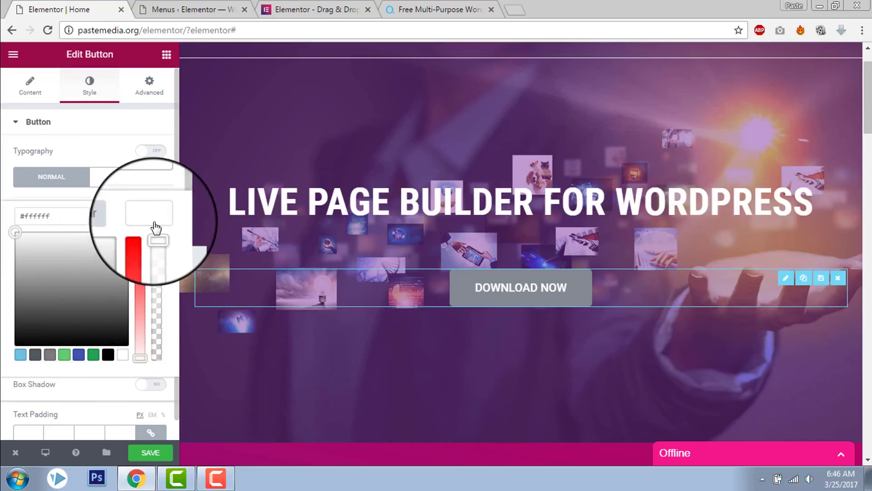
click(157, 222)
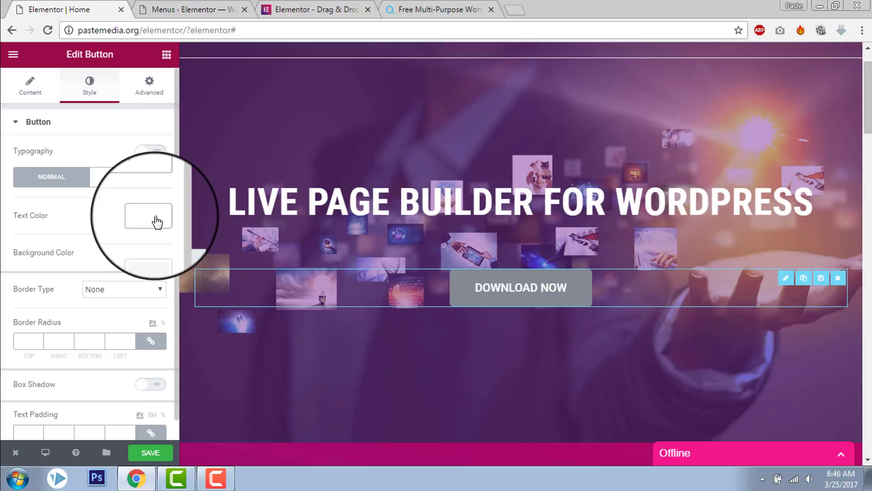
click(155, 261)
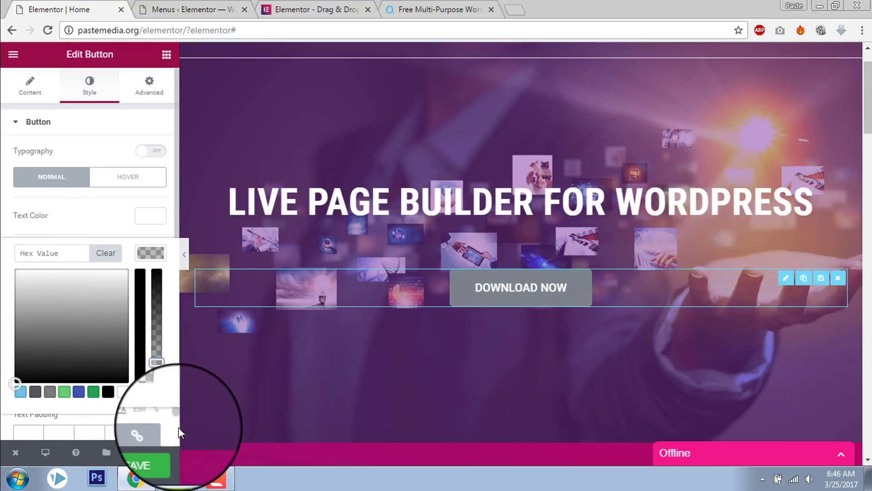
click(177, 388)
click(151, 253)
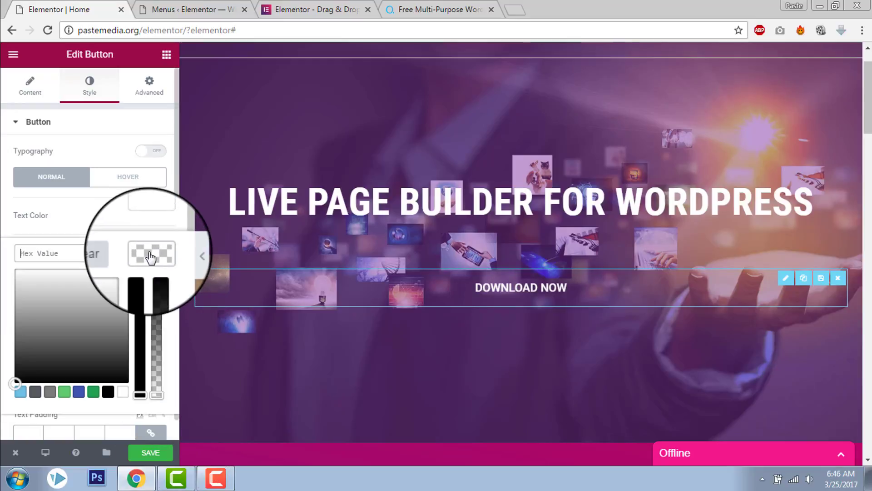
click(151, 258)
Step: Give the button a solid border 2 px wide on all sides
click(129, 292)
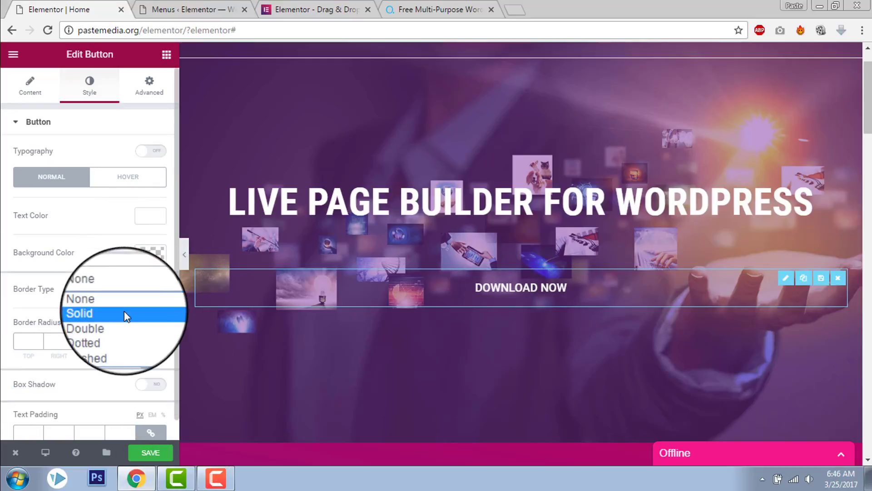
click(125, 313)
click(130, 340)
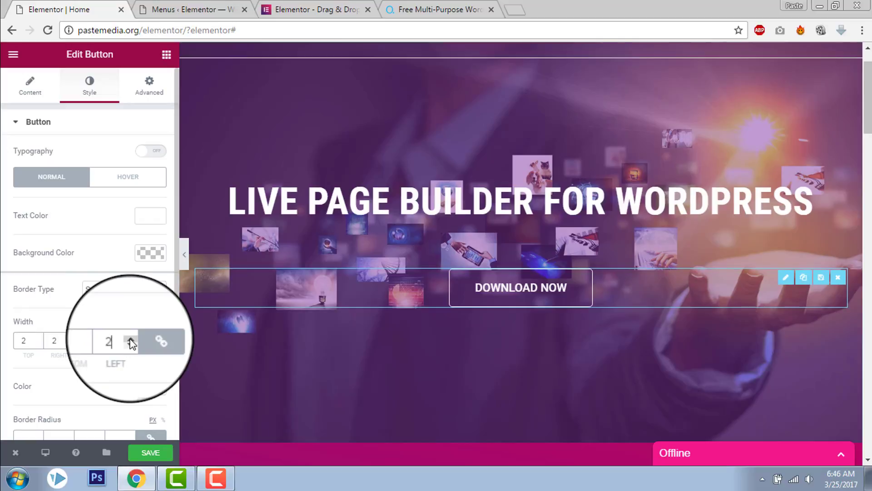
click(130, 339)
scroll(533, 320, down, 3)
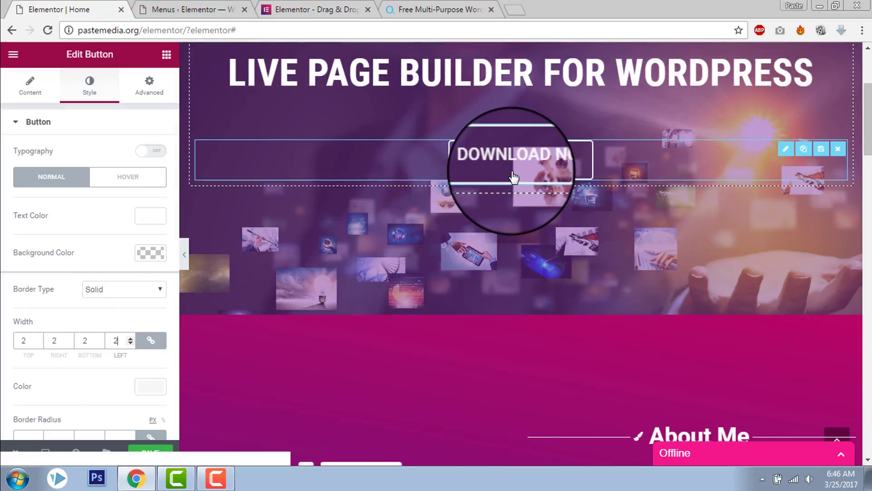
Step: Set the DOWNLOAD NOW button's hover background colour to pink #e02f8d
click(150, 177)
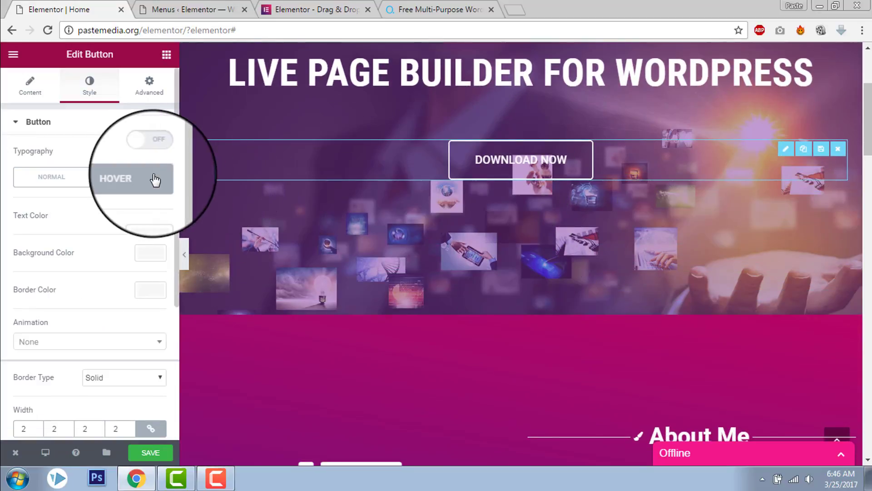
click(154, 256)
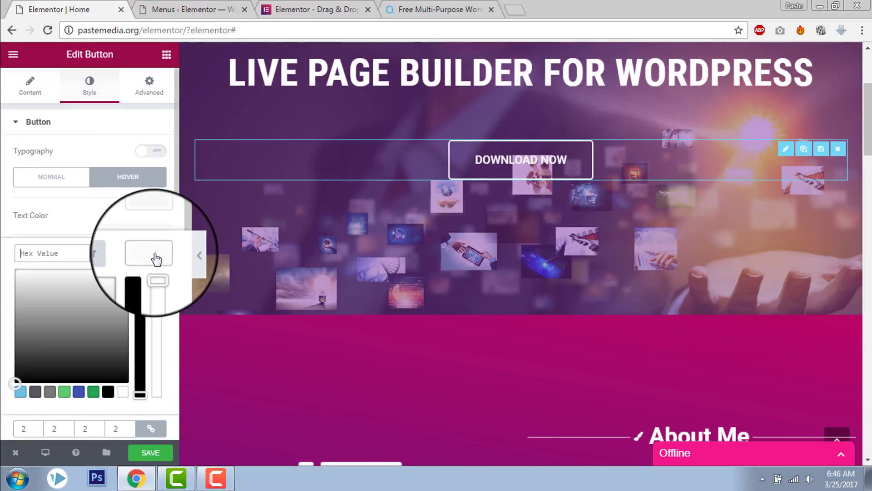
click(92, 394)
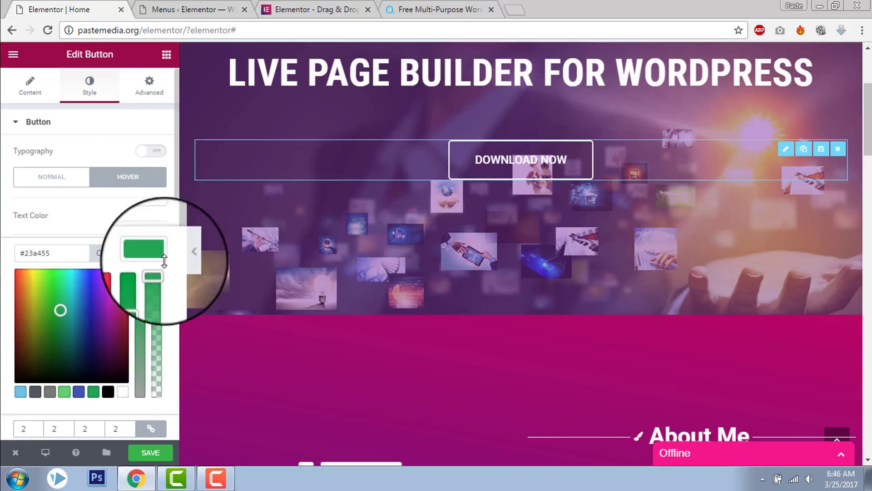
click(37, 284)
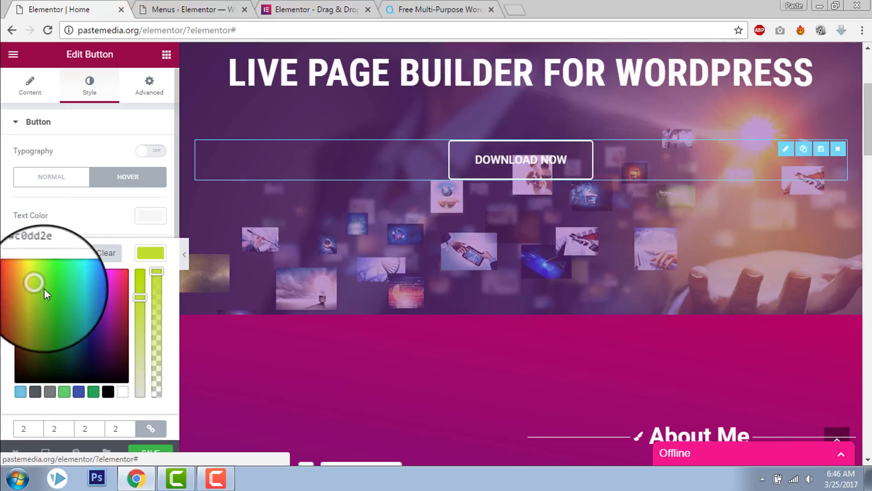
drag(37, 285, 119, 283)
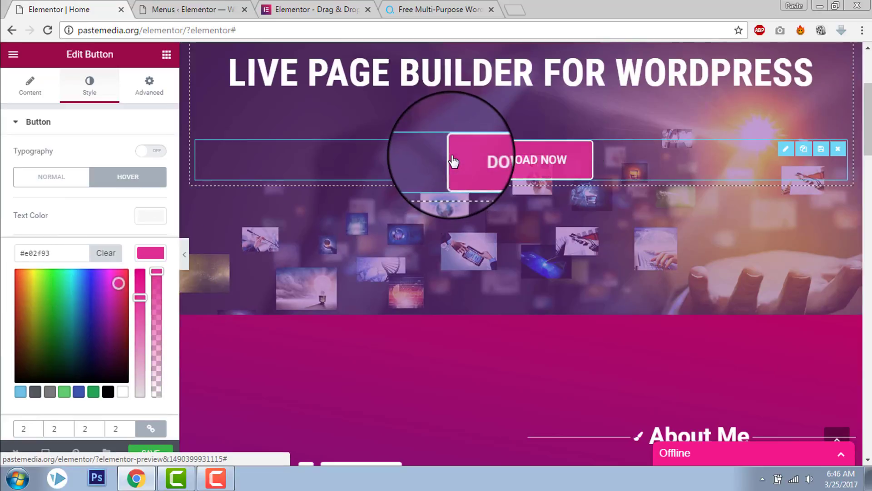
drag(119, 283, 119, 278)
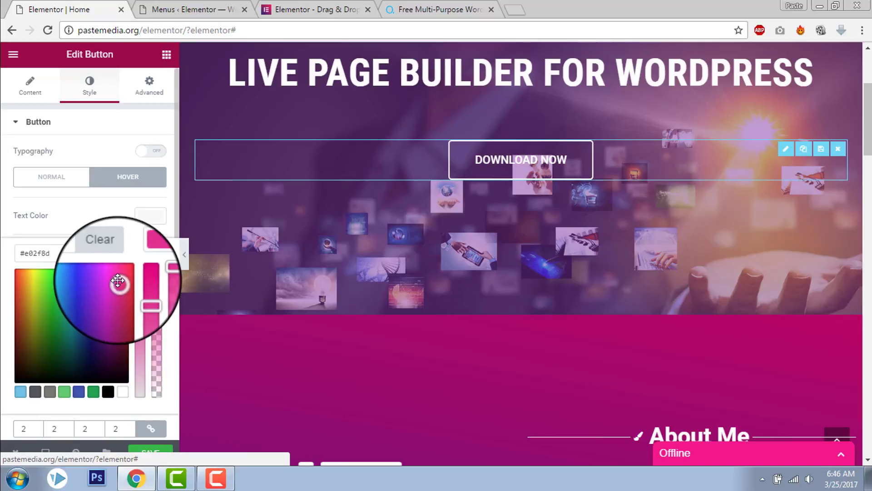
click(147, 259)
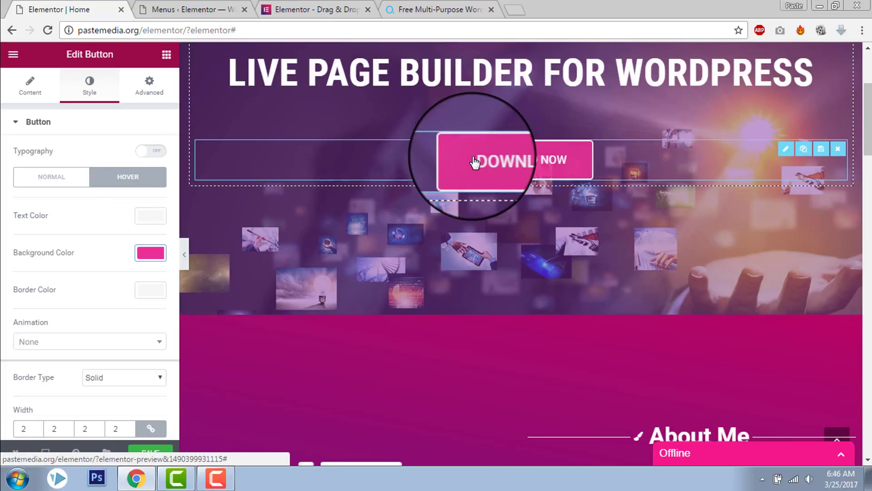
scroll(94, 236, down, 3)
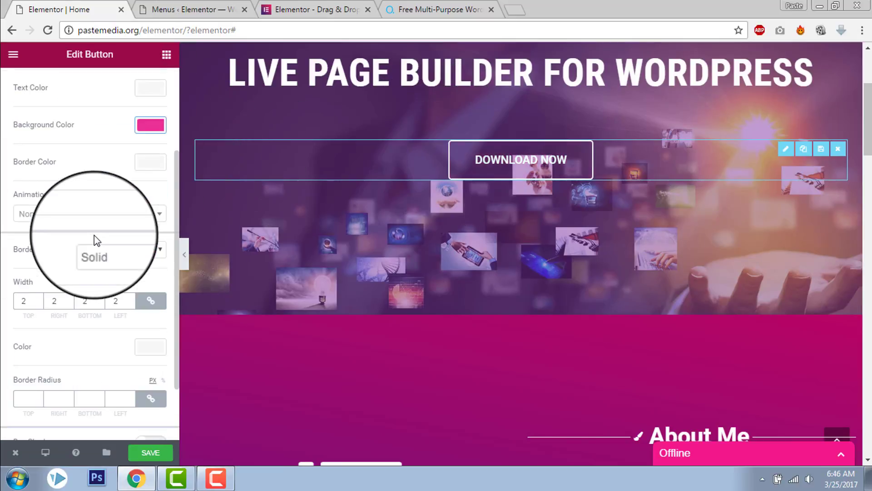
scroll(96, 209, up, 3)
scroll(97, 208, down, 3)
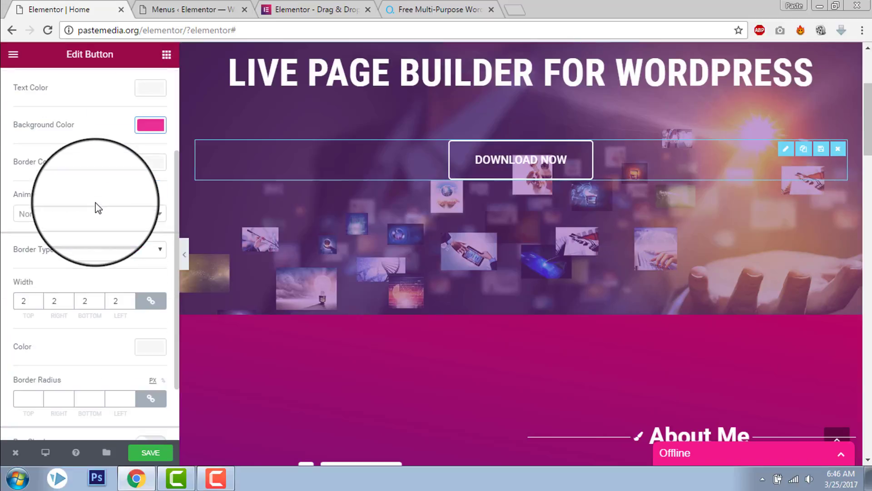
scroll(97, 208, up, 5)
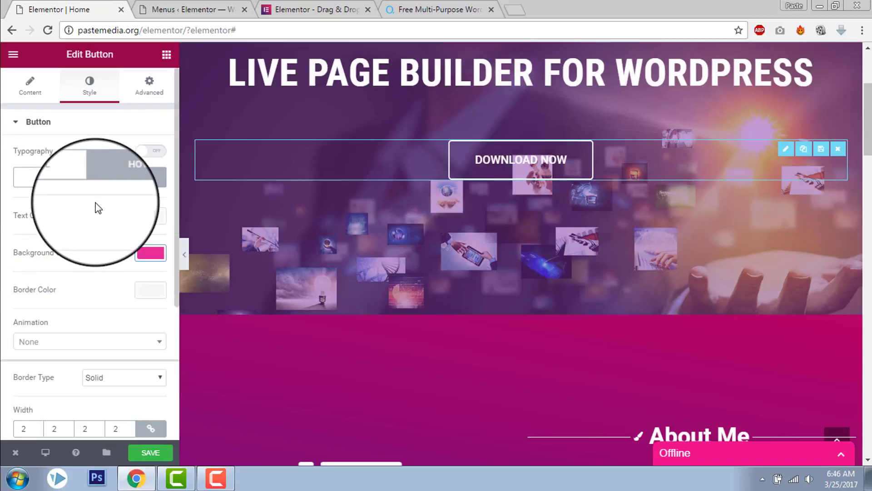
Step: Set the button's link to #download and save the page
click(29, 86)
click(63, 236)
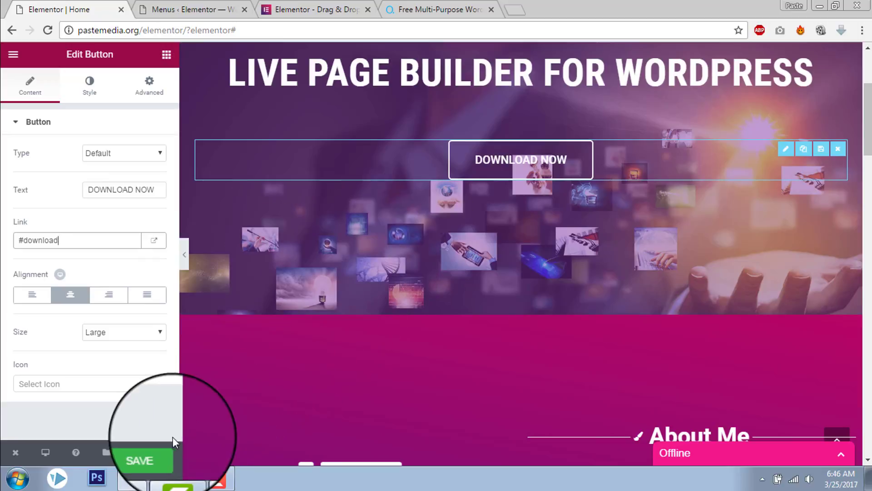
click(153, 458)
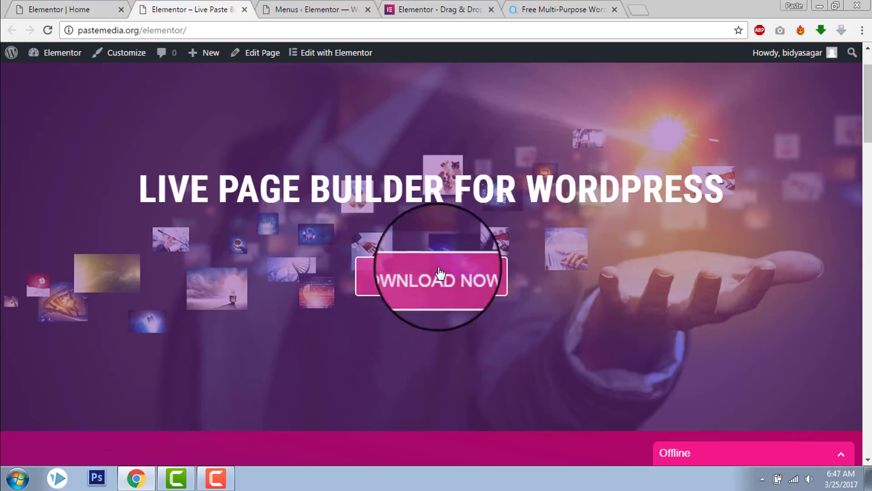
click(440, 285)
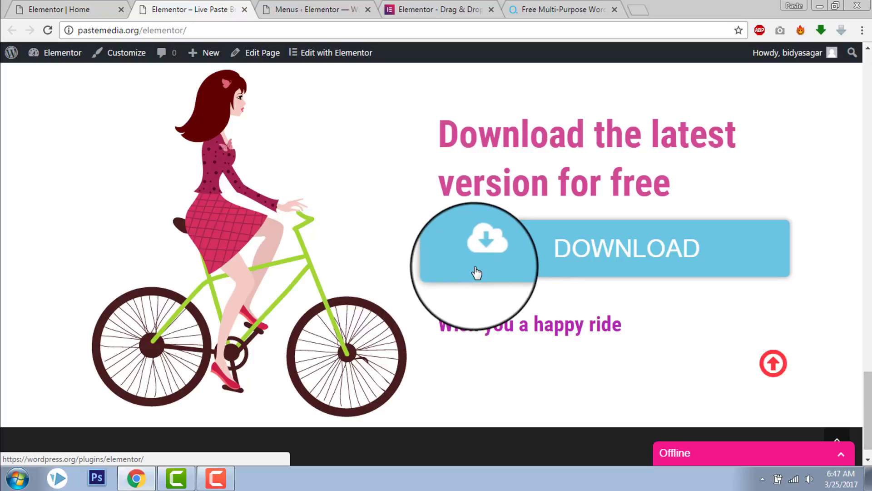
scroll(487, 265, up, 3)
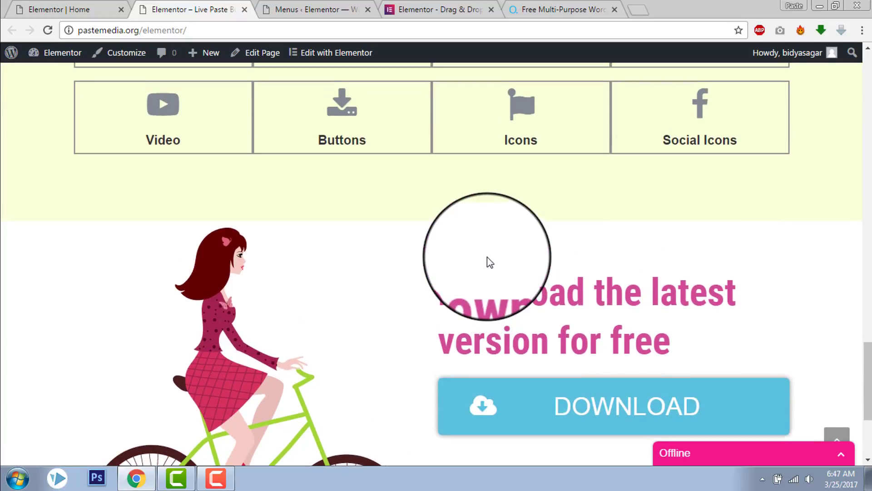
scroll(488, 257, down, 3)
scroll(488, 258, up, 8)
scroll(487, 255, up, 10)
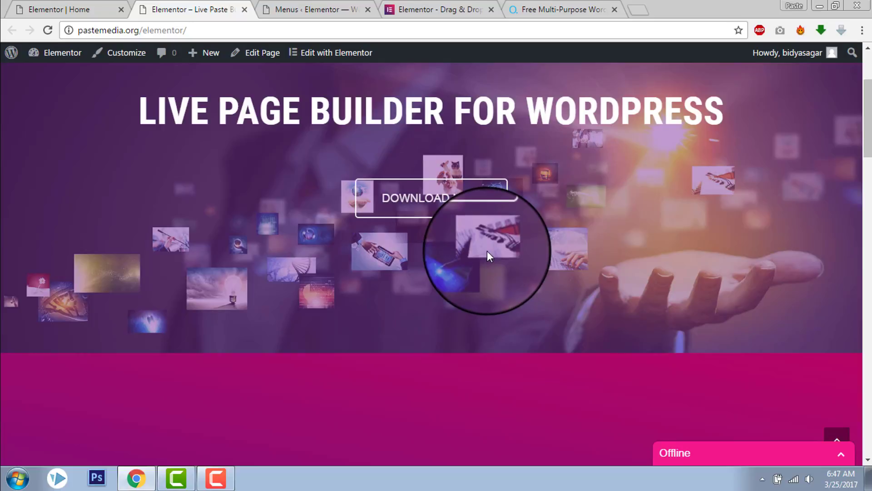
scroll(487, 253, up, 3)
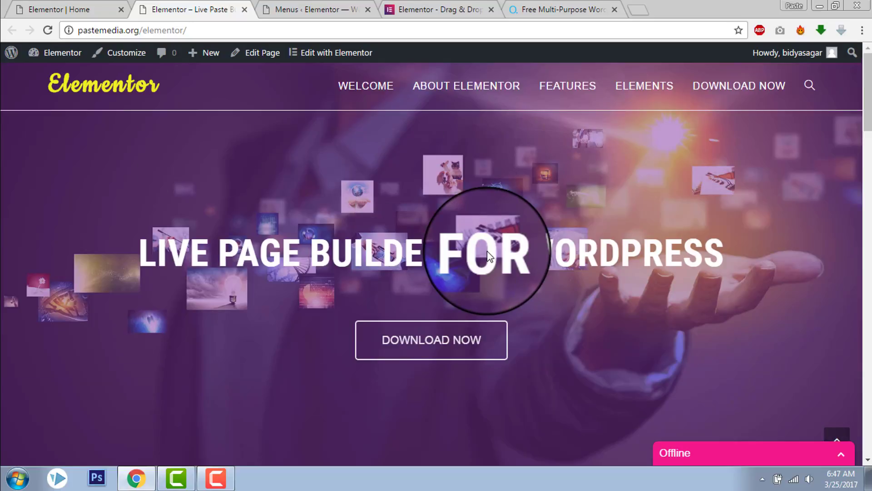